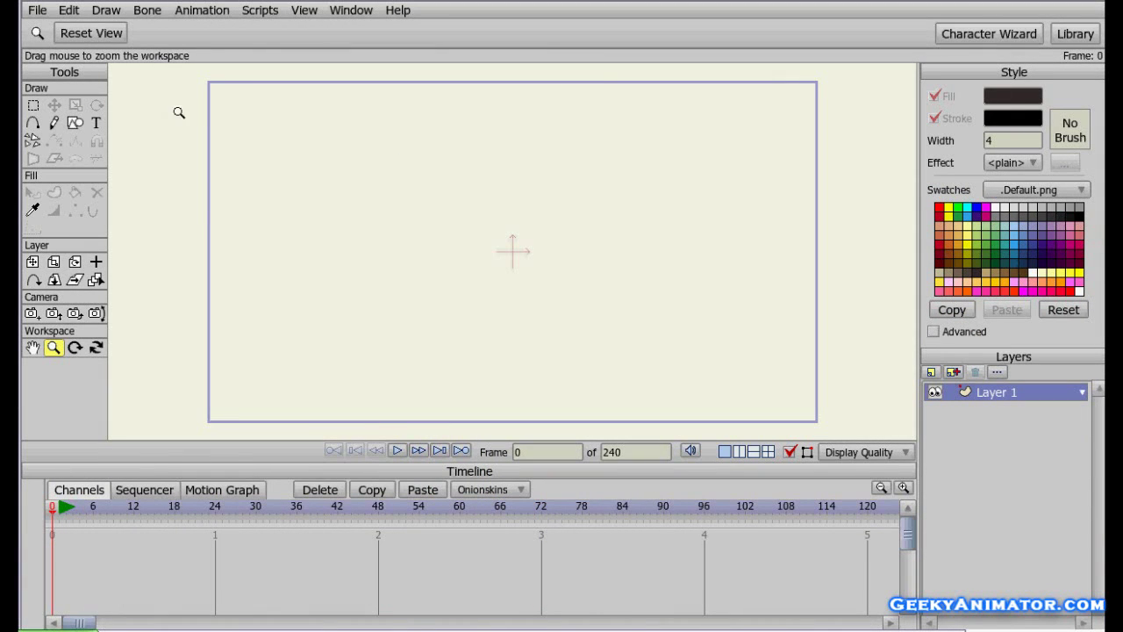
Select the ellipse Draw Shape tool and bring up the fill colour chooser
left_click(76, 124)
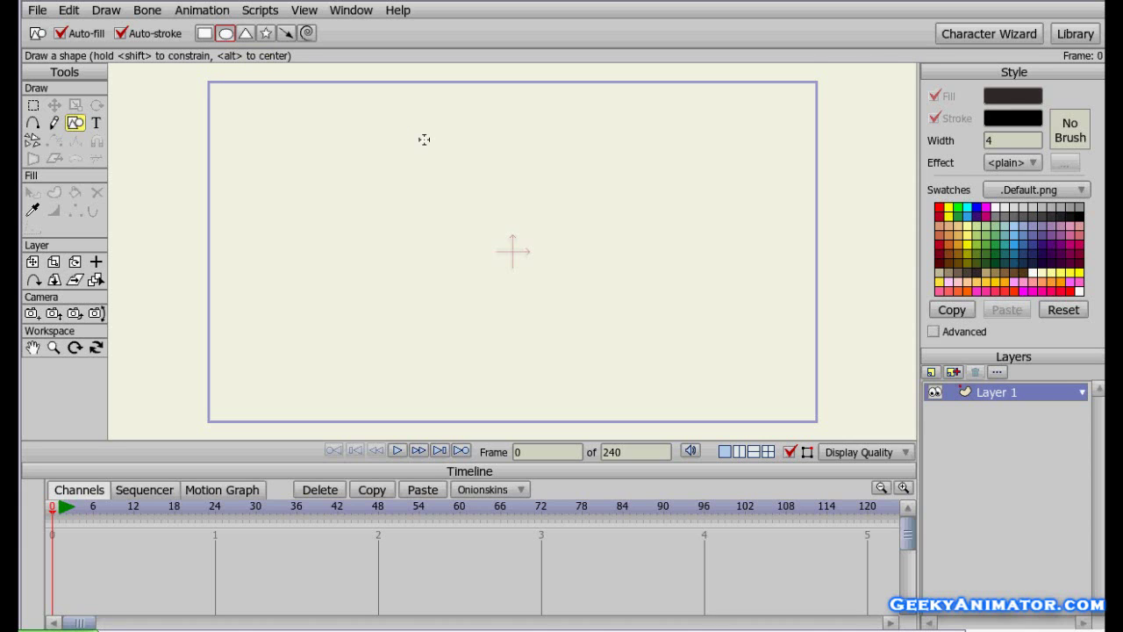
left_click(999, 94)
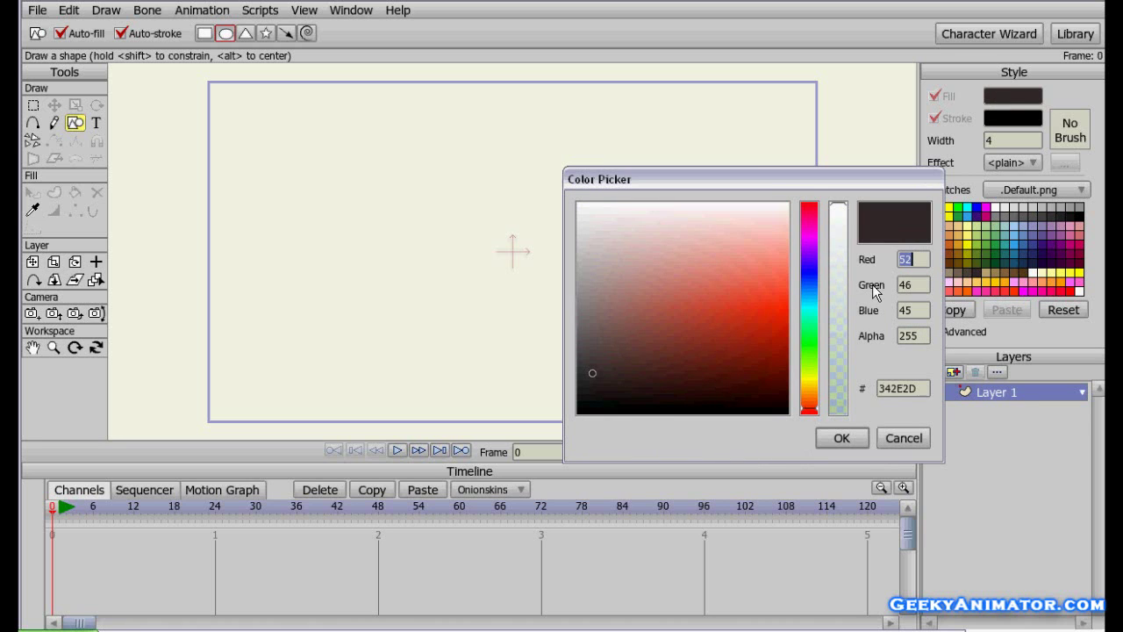
Set the new-shape fill to blue 093AB5 and keep the outline black 000000
mouse_move(809, 303)
left_mouse_down()
mouse_move(810, 364)
mouse_move(808, 277)
mouse_move(777, 318)
mouse_move(775, 361)
mouse_move(768, 334)
left_mouse_up()
left_click(825, 443)
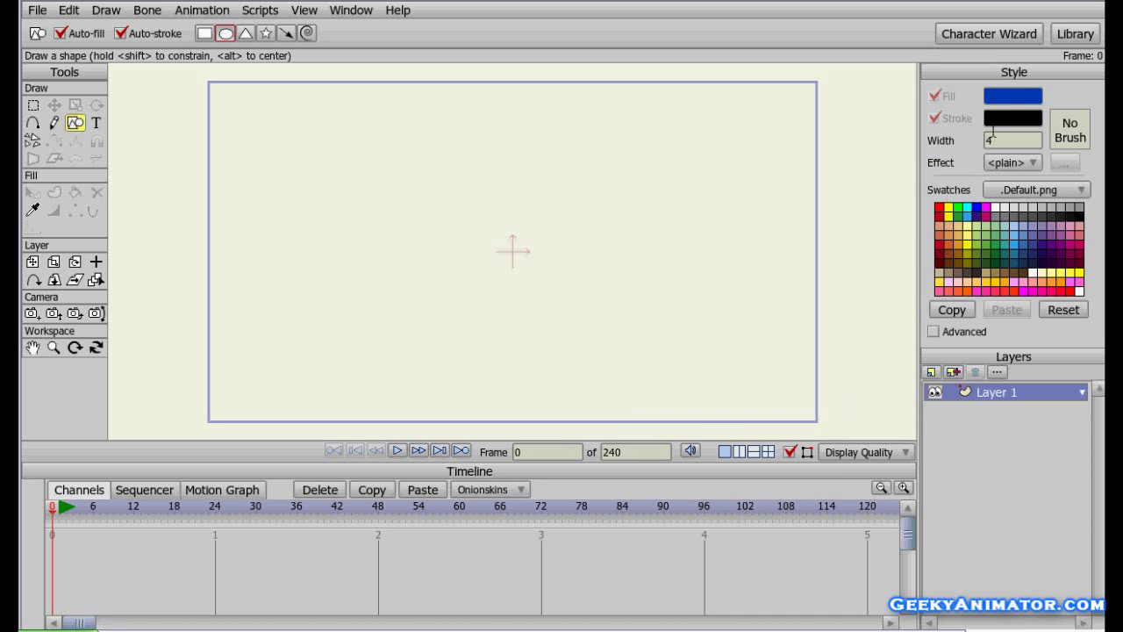
left_click(1005, 120)
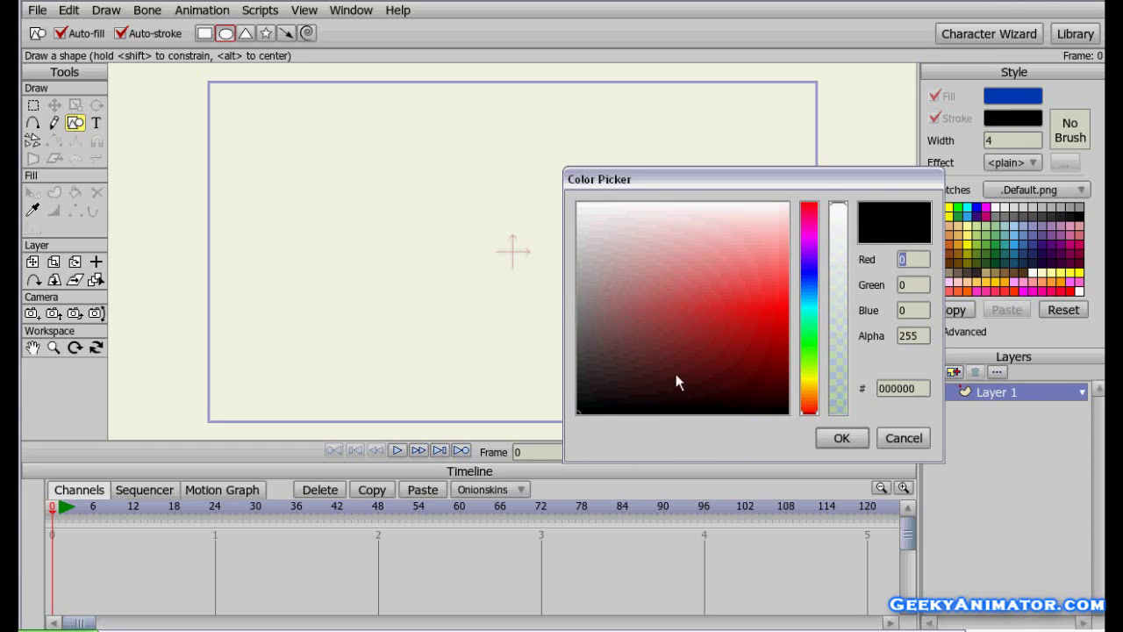
left_click(826, 437)
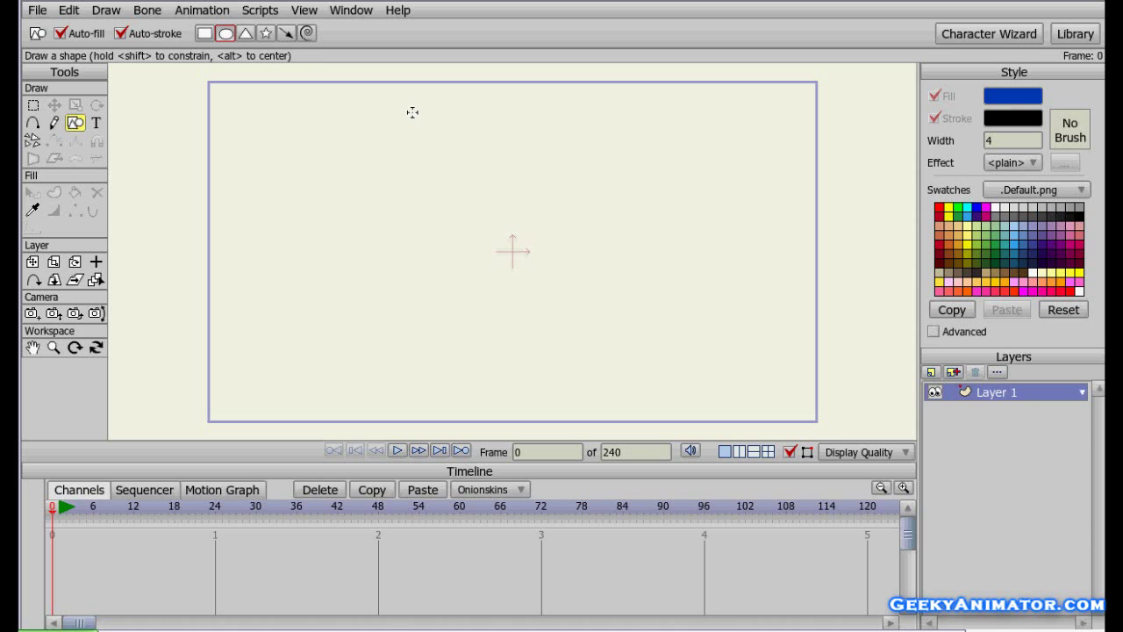
Drag out a blue, black-outlined ellipse near the top centre of the stage
left_click_drag(413, 112, 546, 208)
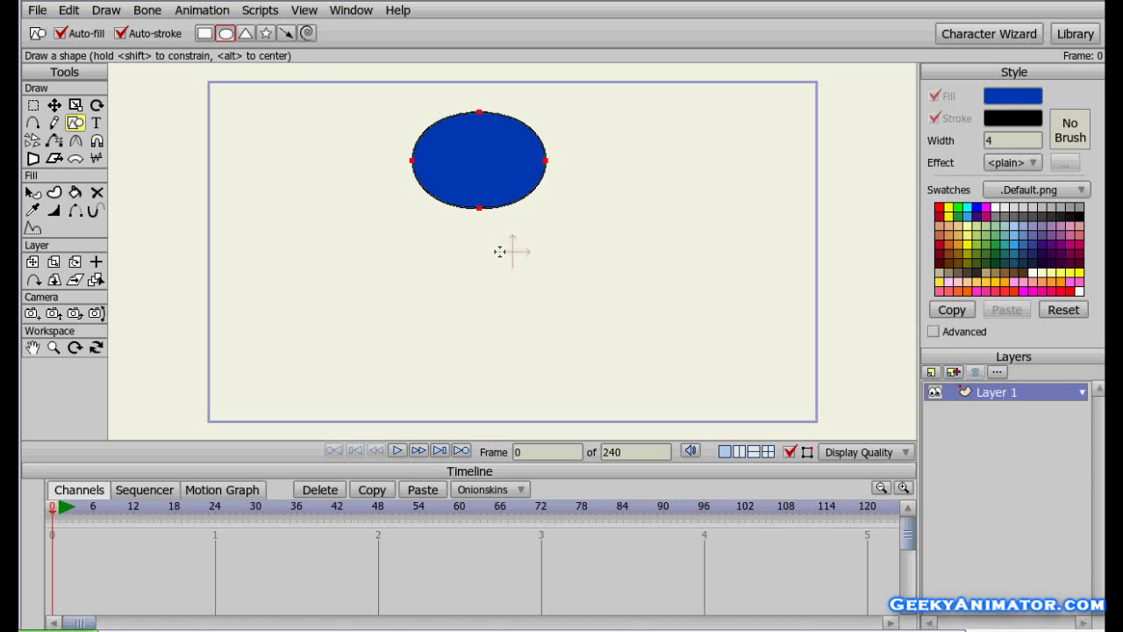
Select the ellipse and change its fill to a light purple in the Color Picker
left_click(31, 194)
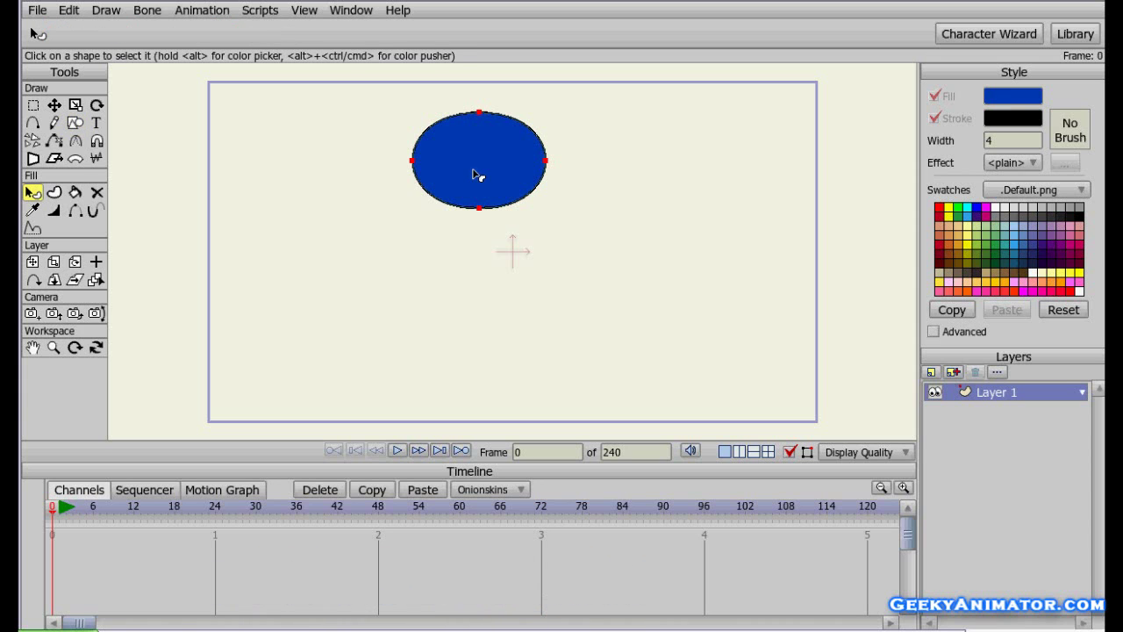
left_click(524, 180)
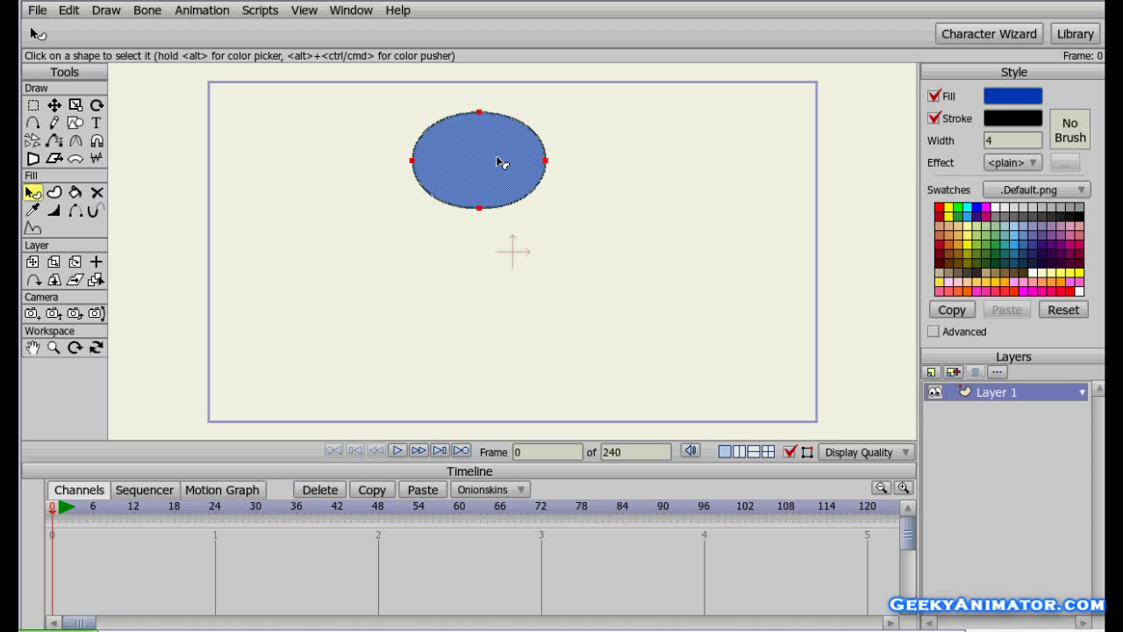
left_click(1033, 105)
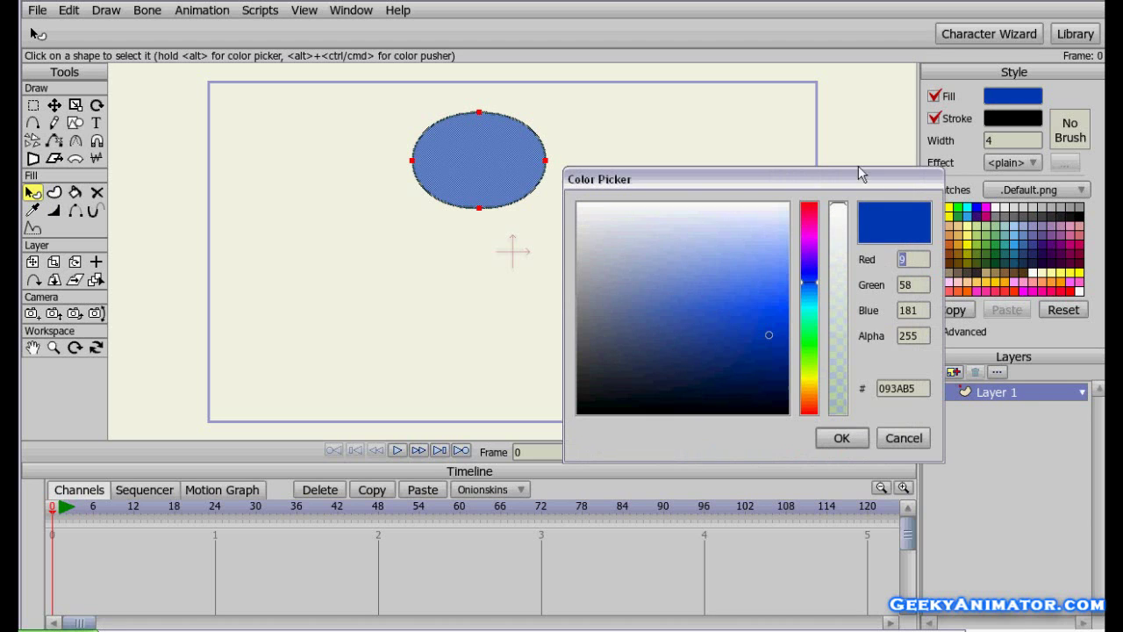
left_click(812, 266)
left_click_drag(781, 269, 755, 273)
left_click(837, 438)
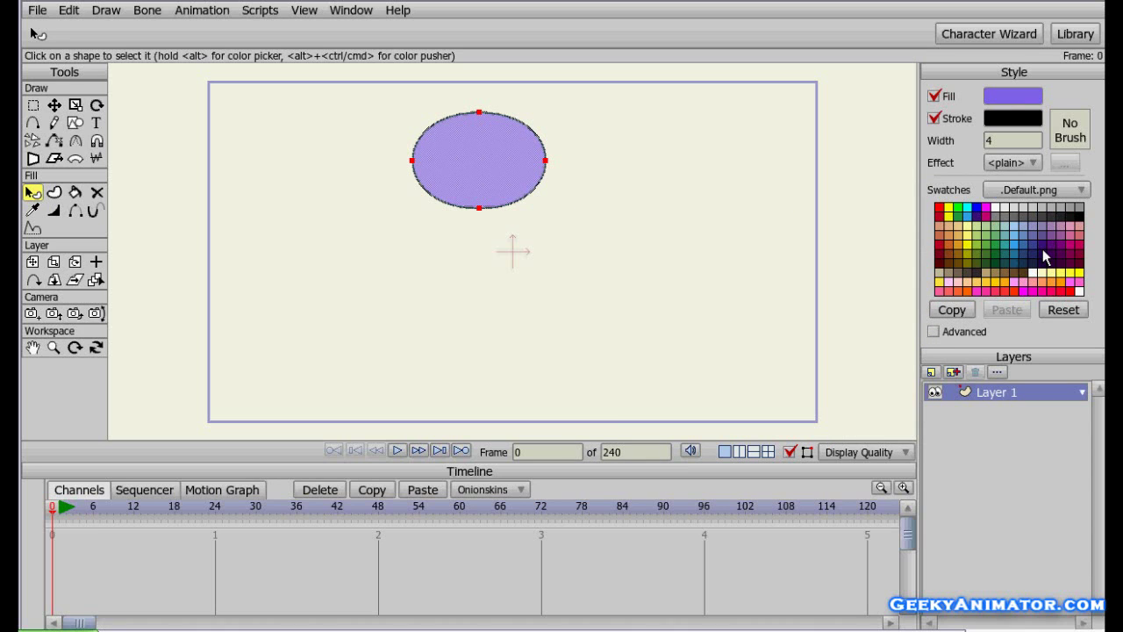
Try several fill swatches, settle on bright red, then deselect the ellipse
left_click(1043, 251)
left_click(1070, 242)
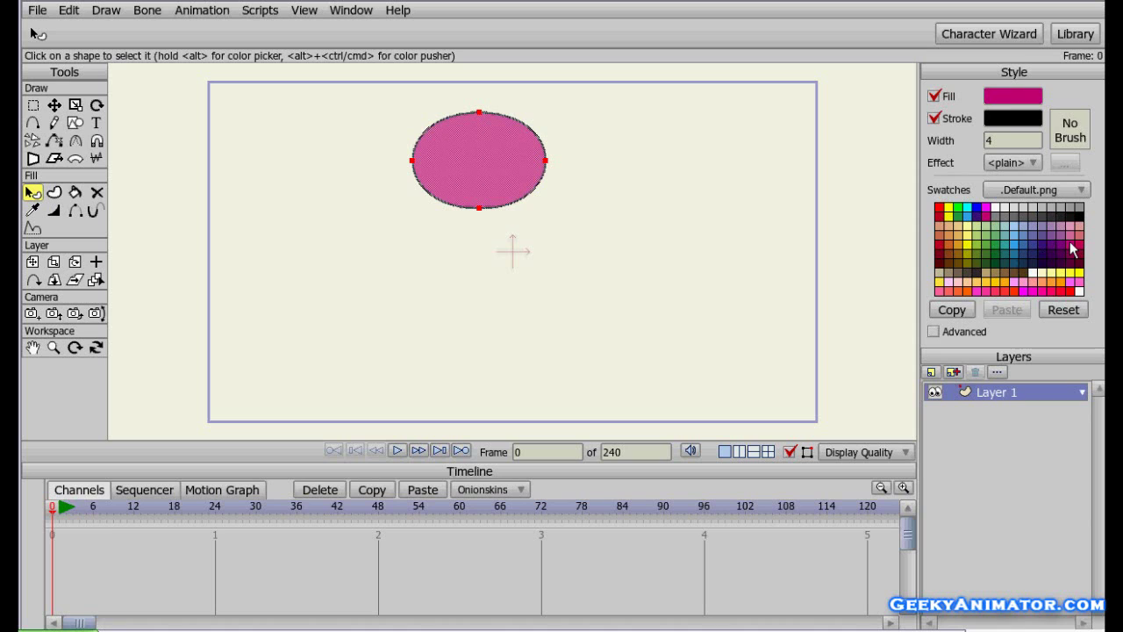
left_click(939, 263)
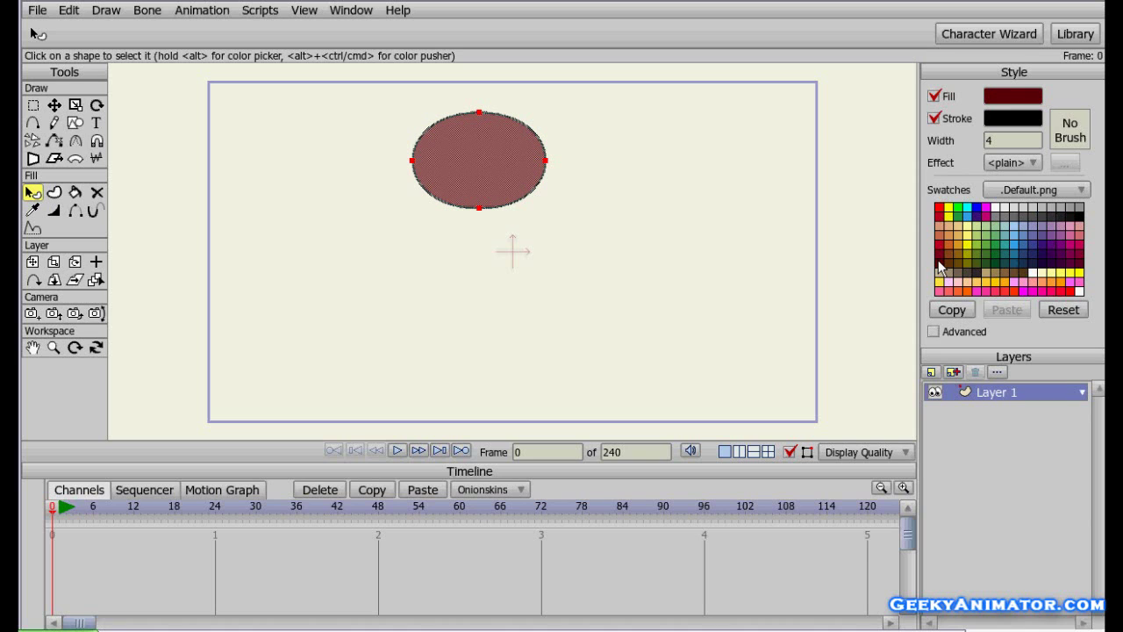
left_click(938, 243)
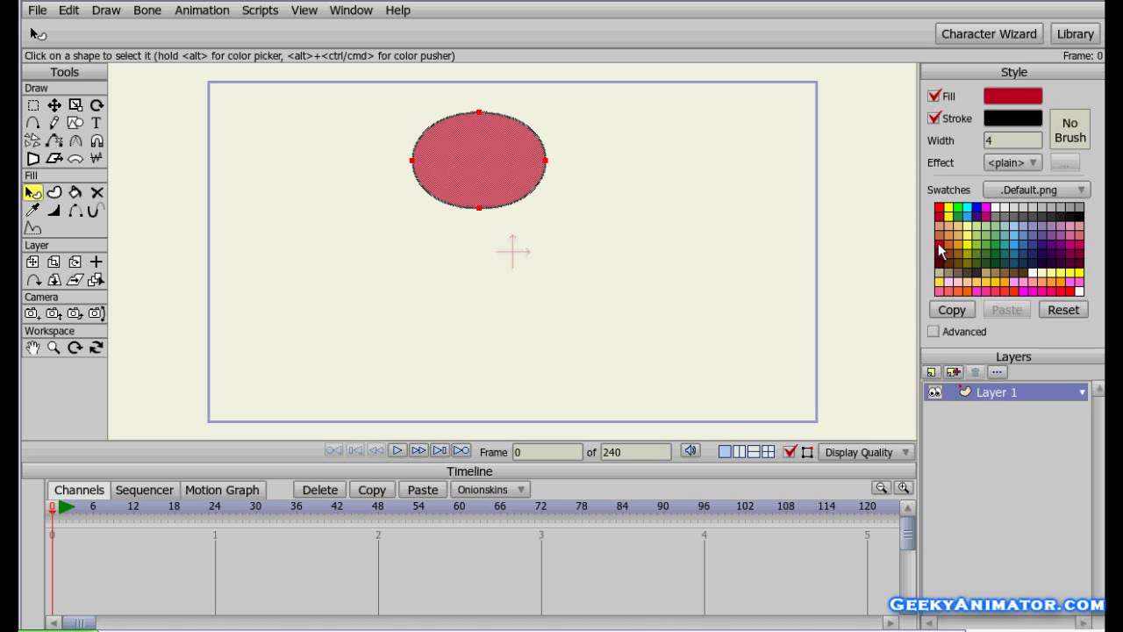
left_click(754, 205)
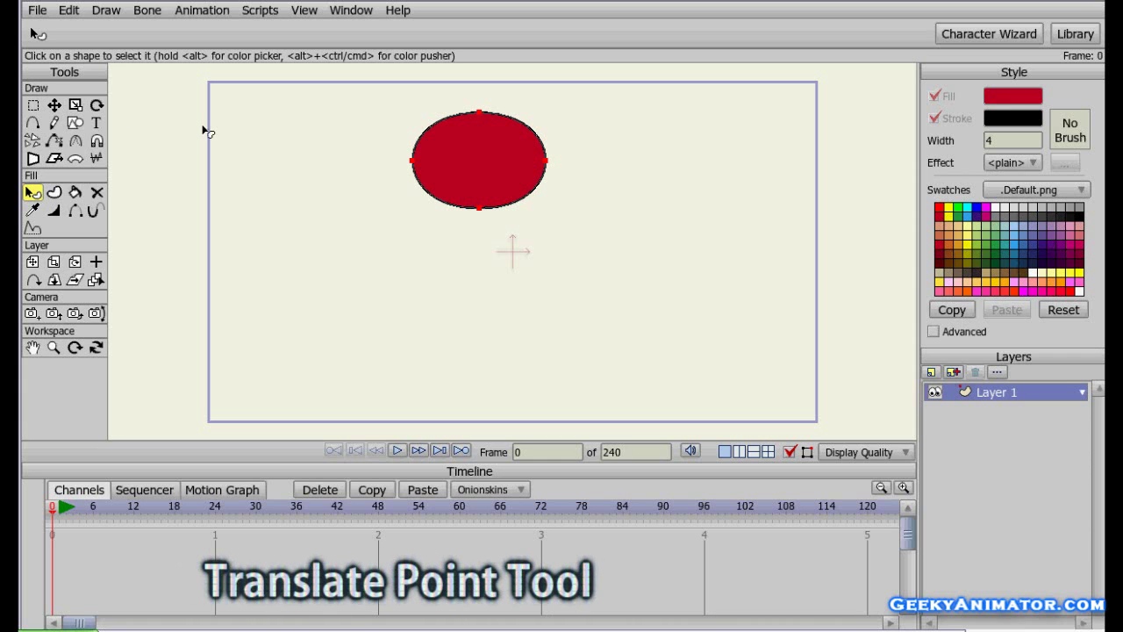
Pick Translate Points and clear the point selection on the red ellipse
left_click(53, 104)
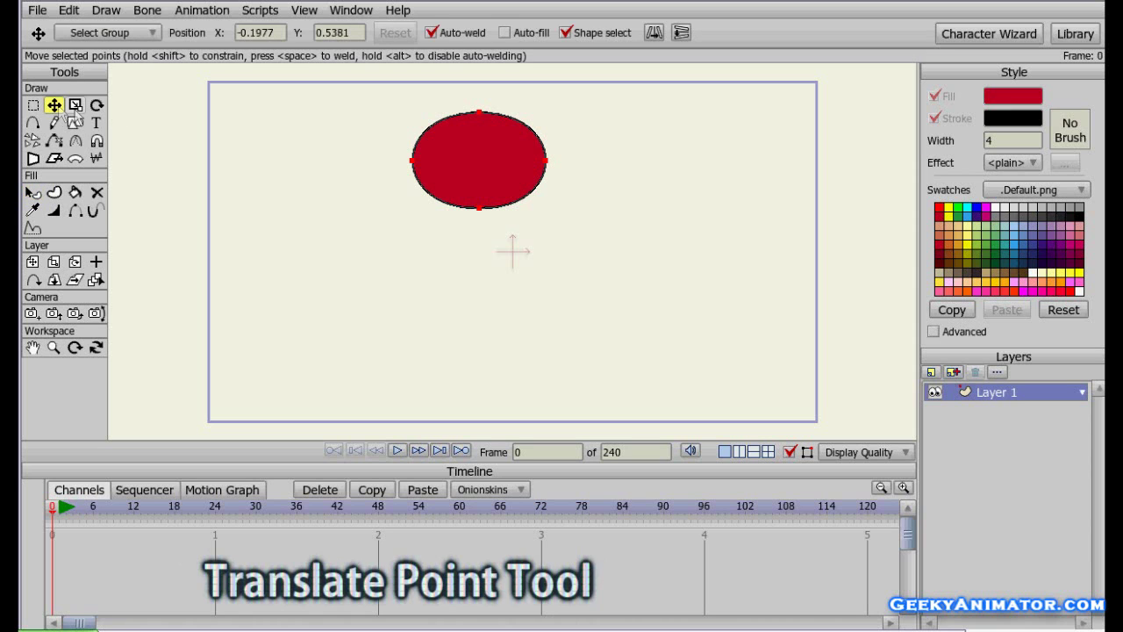
left_click(285, 172)
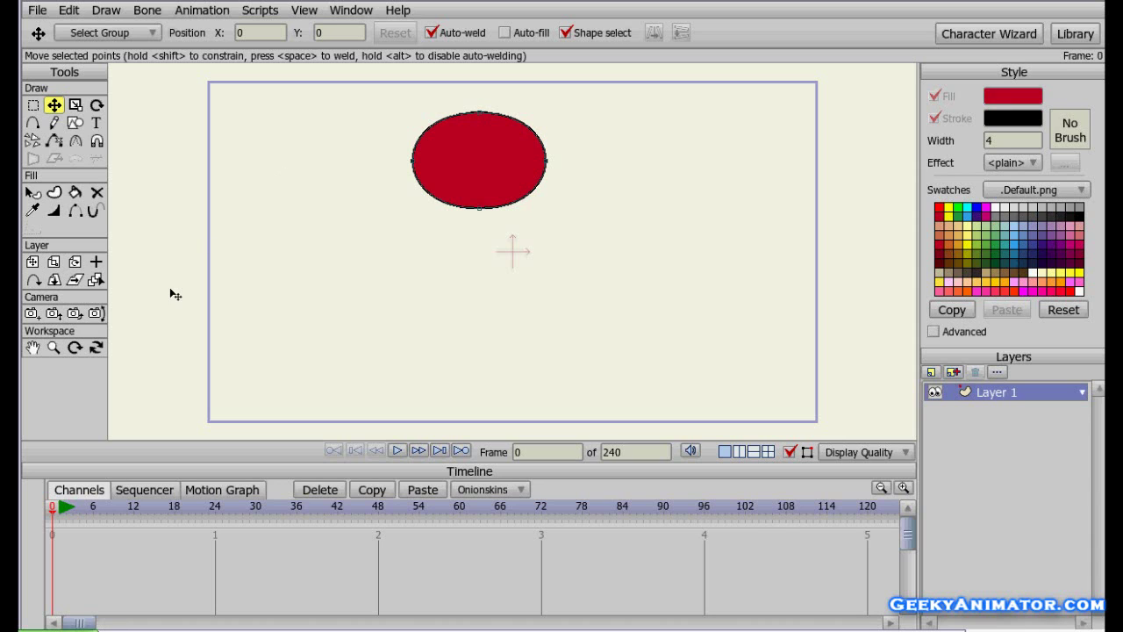
left_click(53, 347)
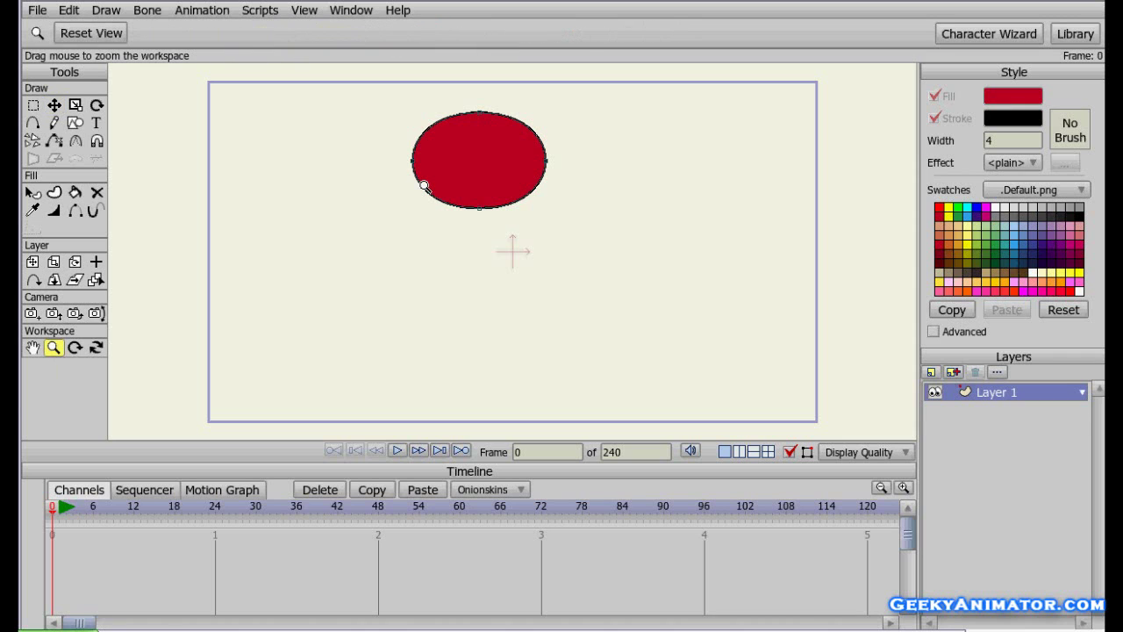
Zoom in on the red ellipse and pan it to the middle of the view
left_click_drag(424, 187, 611, 215)
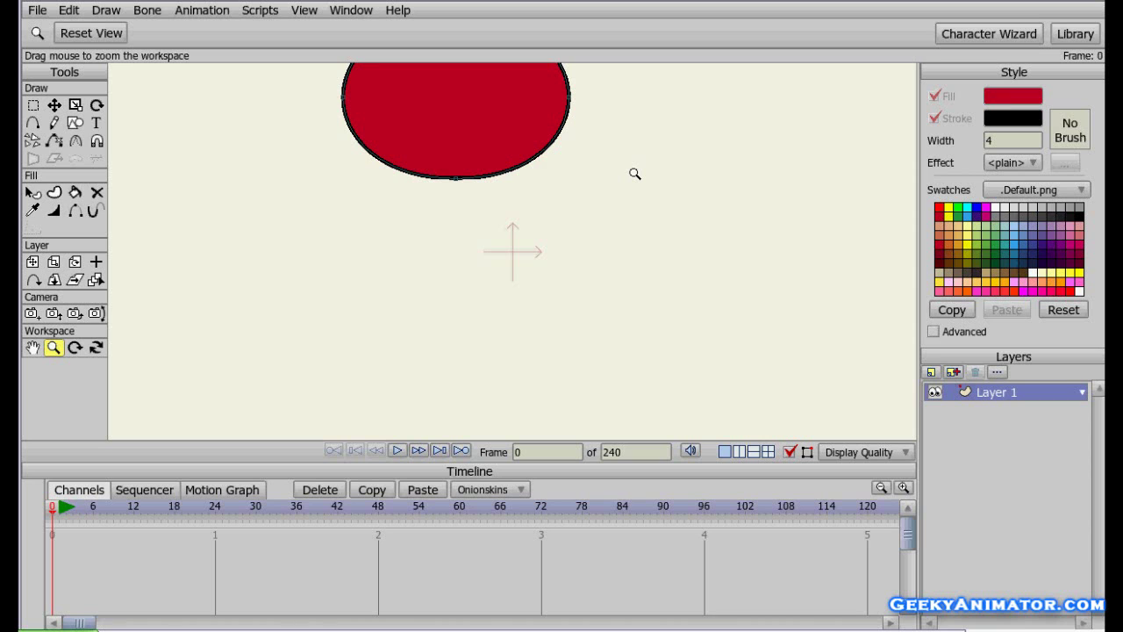
left_click_drag(634, 174, 639, 294)
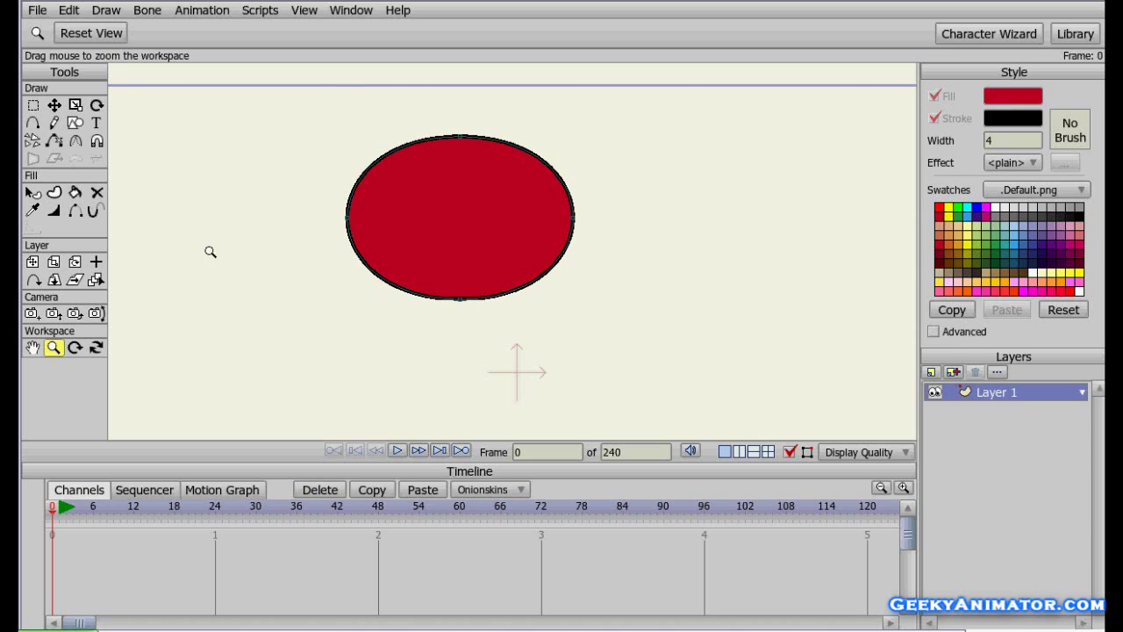
left_click(55, 105)
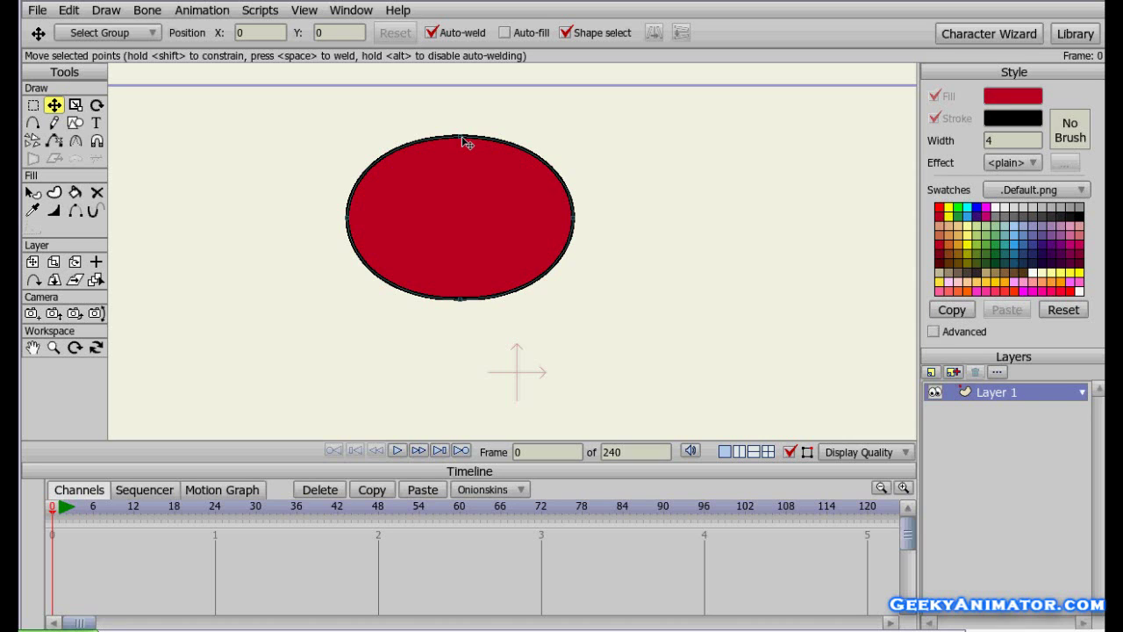
Drag the ellipse's top, side and bottom points to stretch it into a long, flattened bean
mouse_move(466, 142)
left_mouse_down()
mouse_move(466, 113)
mouse_move(468, 122)
left_mouse_up()
left_click_drag(576, 219, 643, 243)
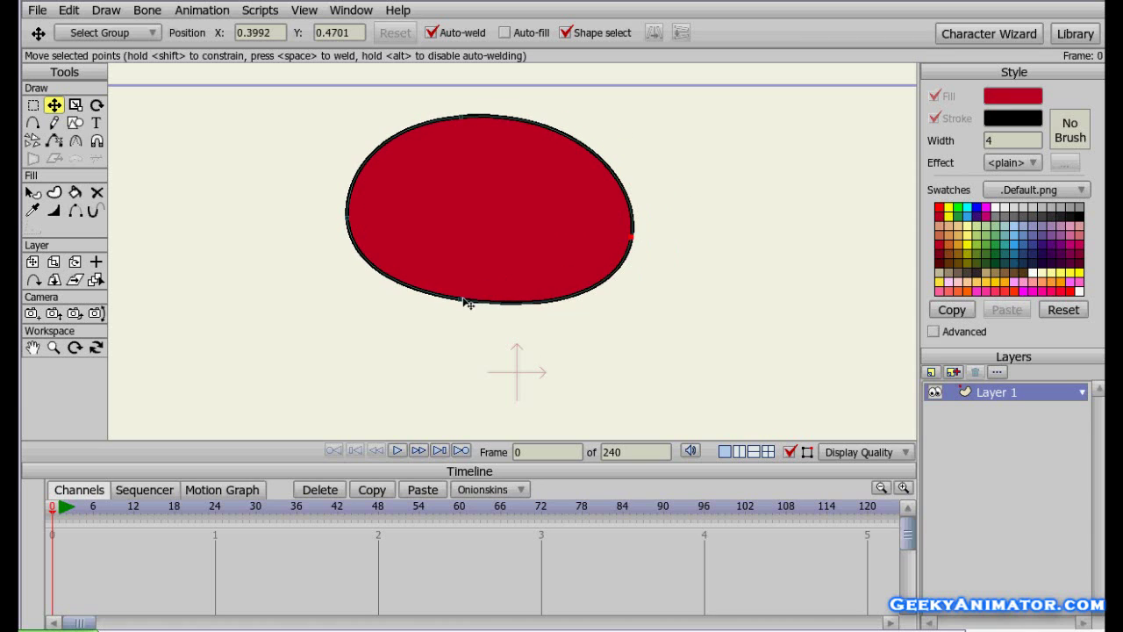
left_click_drag(457, 306, 414, 369)
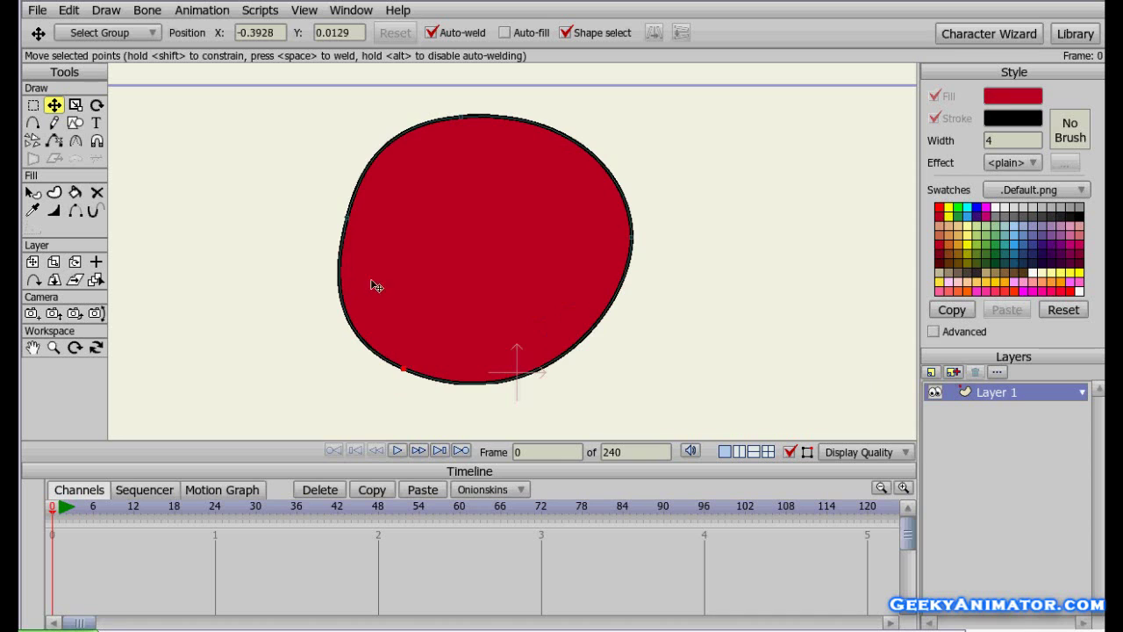
left_click_drag(349, 224, 156, 253)
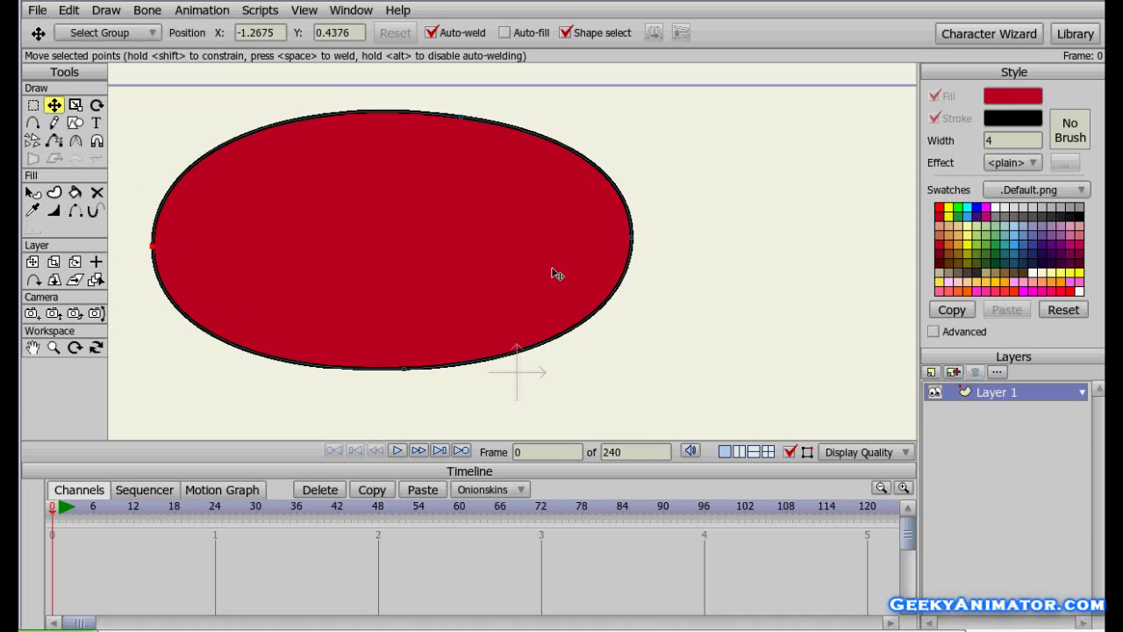
left_click_drag(635, 238, 571, 193)
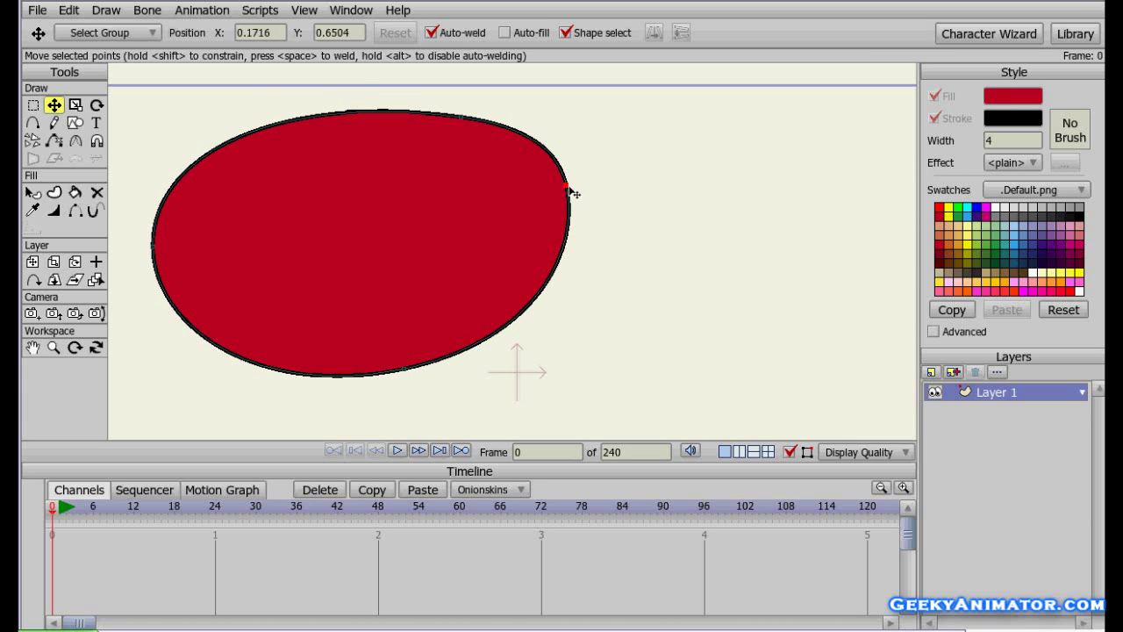
left_click_drag(406, 374, 347, 264)
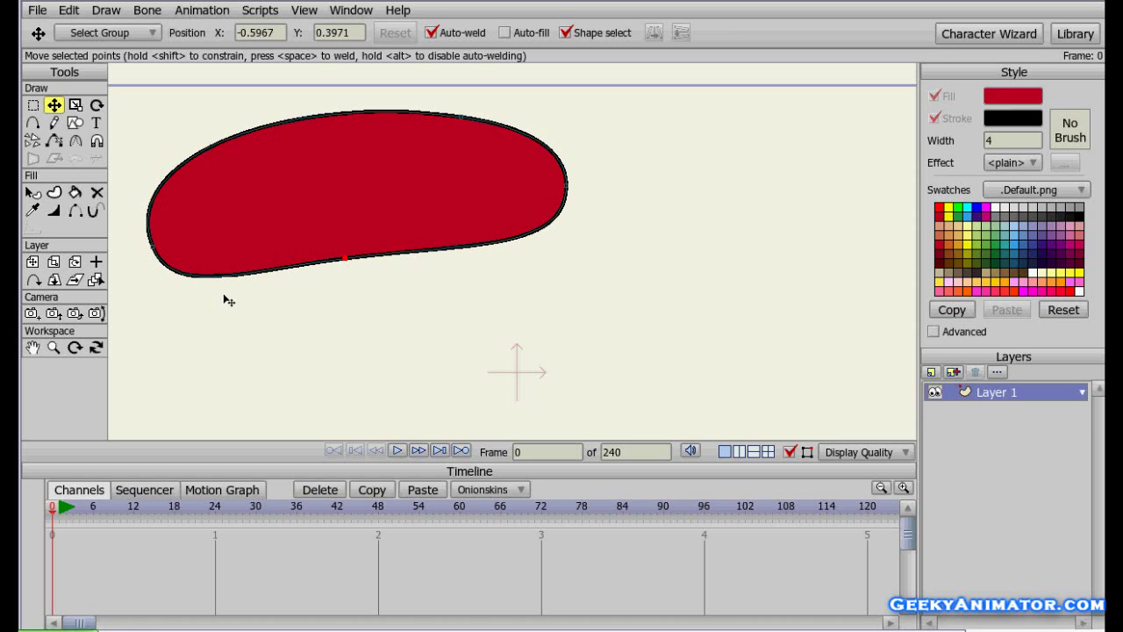
Adjust the curve at the blob's left end and move the whole blob down and left
left_click(146, 262)
mouse_move(146, 262)
left_mouse_down()
mouse_move(160, 291)
mouse_move(138, 243)
mouse_move(182, 275)
mouse_move(168, 283)
mouse_move(146, 216)
mouse_move(193, 276)
mouse_move(153, 216)
mouse_move(138, 245)
mouse_move(163, 251)
mouse_move(160, 272)
mouse_move(147, 266)
left_mouse_up()
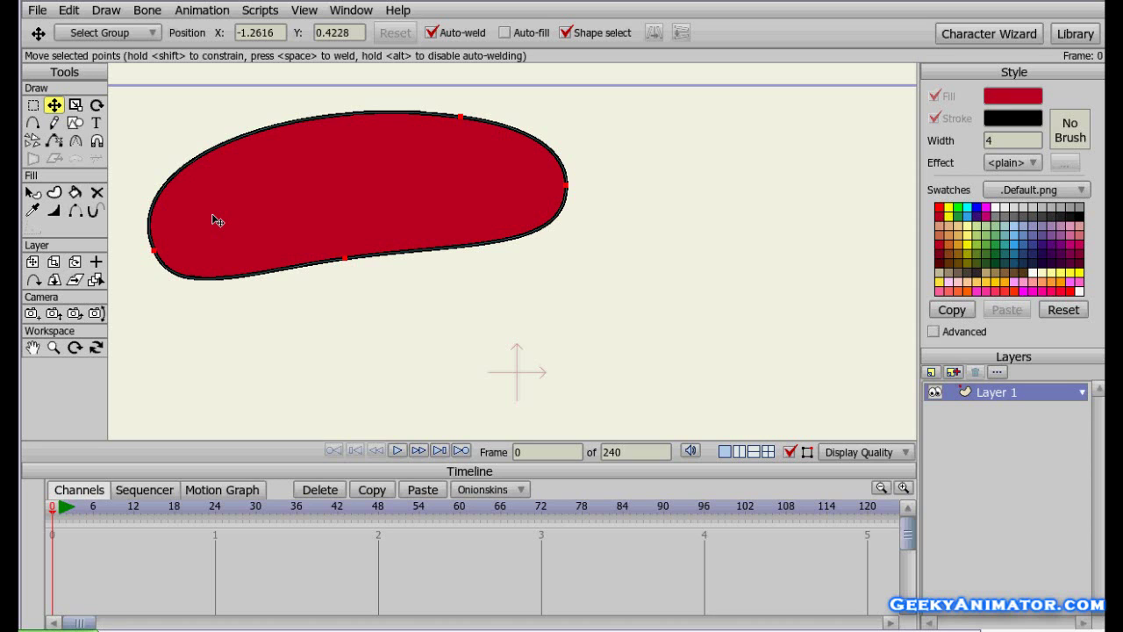
left_click_drag(214, 219, 428, 301)
left_click_drag(514, 324, 309, 351)
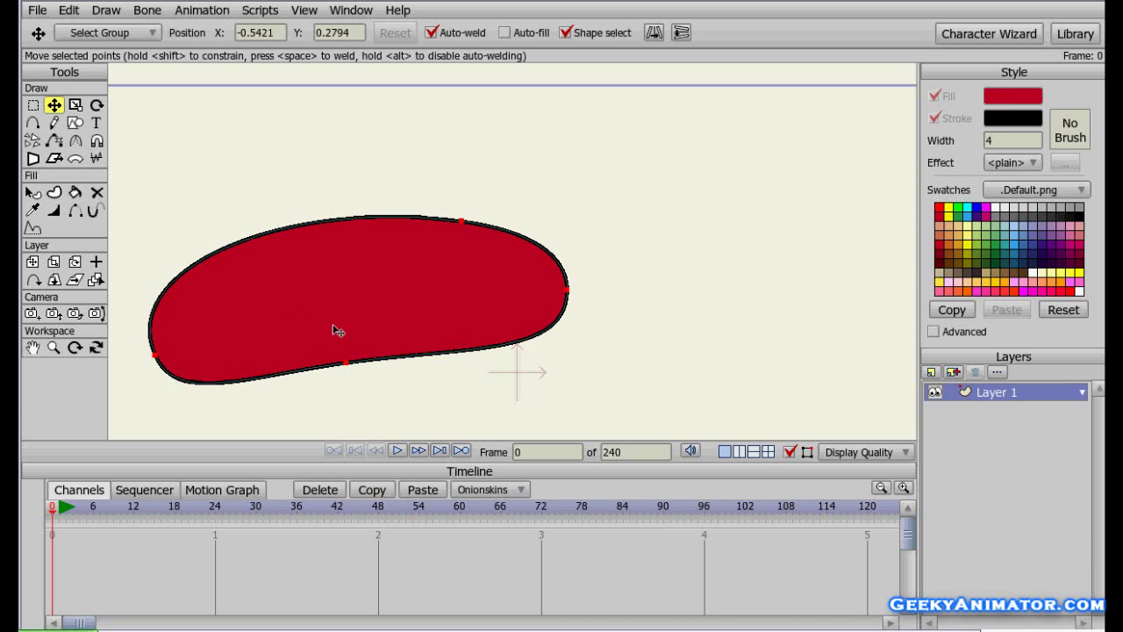
Scale the red blob down with Scale Points and flatten it by lowering its top edge
left_click(76, 105)
mouse_move(156, 223)
left_mouse_down()
mouse_move(201, 251)
mouse_move(143, 211)
mouse_move(188, 243)
mouse_move(160, 222)
left_mouse_up()
left_click_drag(161, 292, 226, 291)
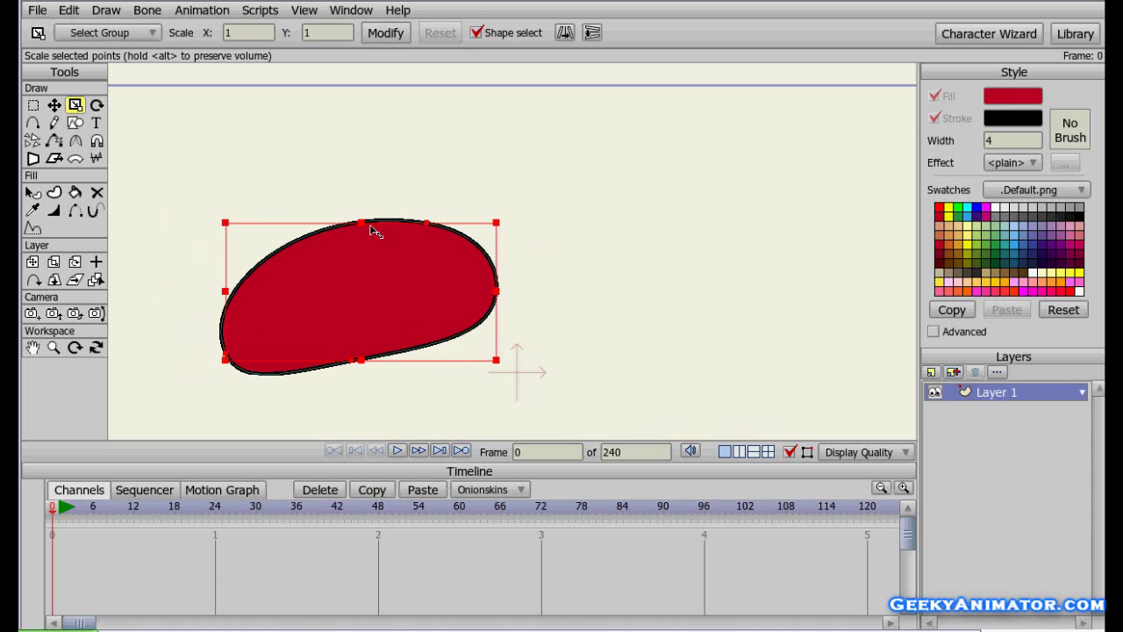
mouse_move(369, 226)
left_mouse_down()
mouse_move(368, 126)
mouse_move(370, 240)
left_mouse_up()
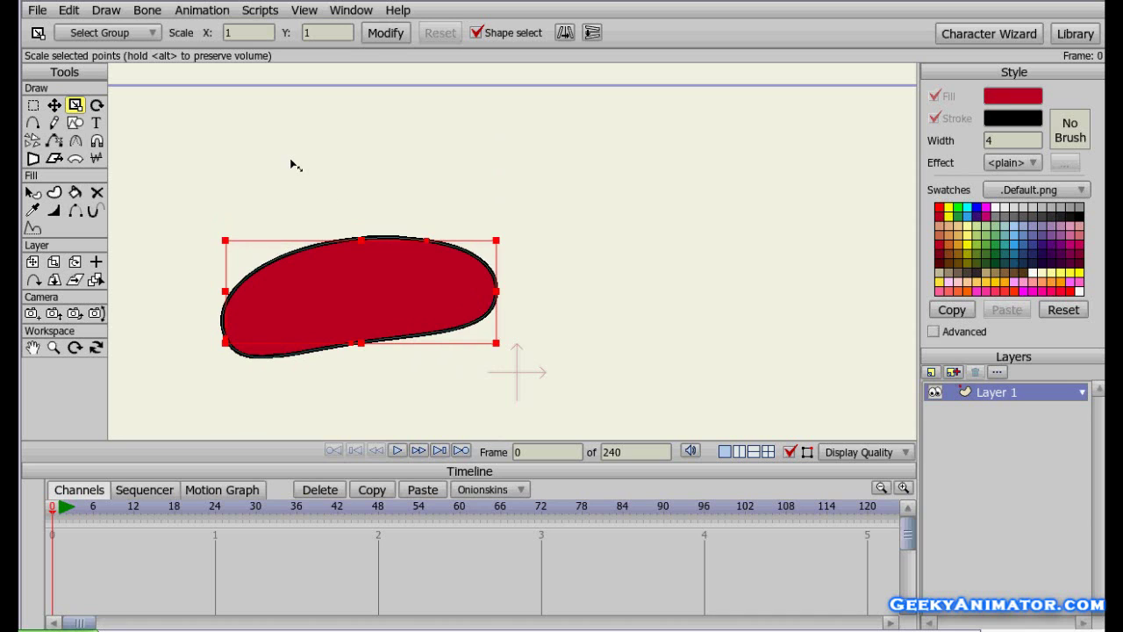
left_click(100, 107)
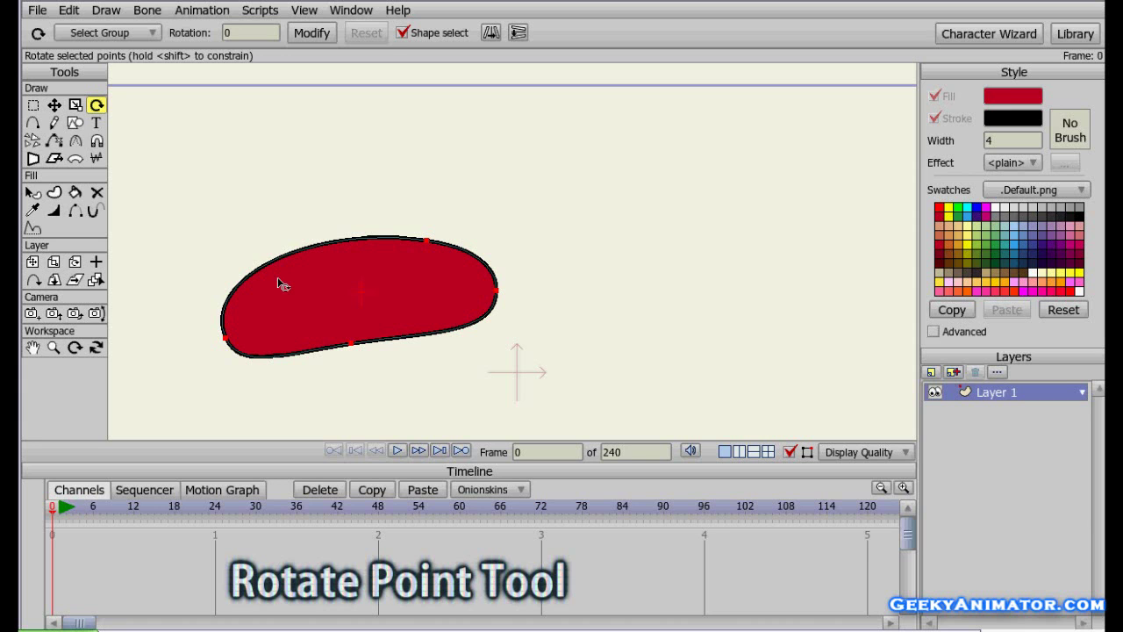
Rotate the red blob so it leans diagonally, rising toward the upper right
left_click_drag(279, 282, 377, 261)
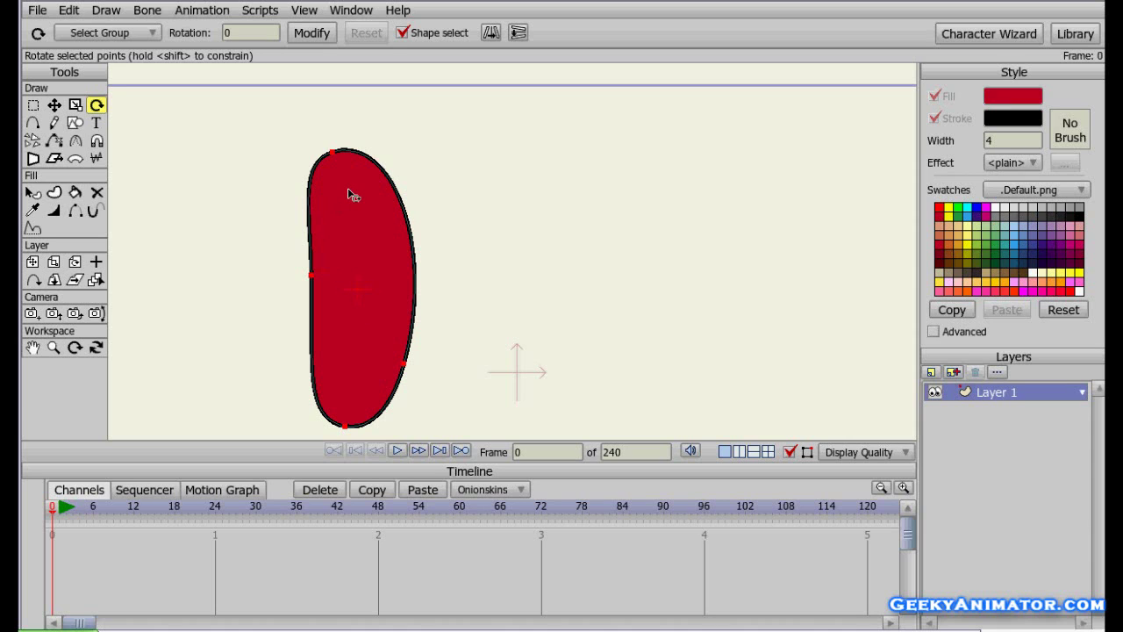
left_click_drag(351, 195, 391, 235)
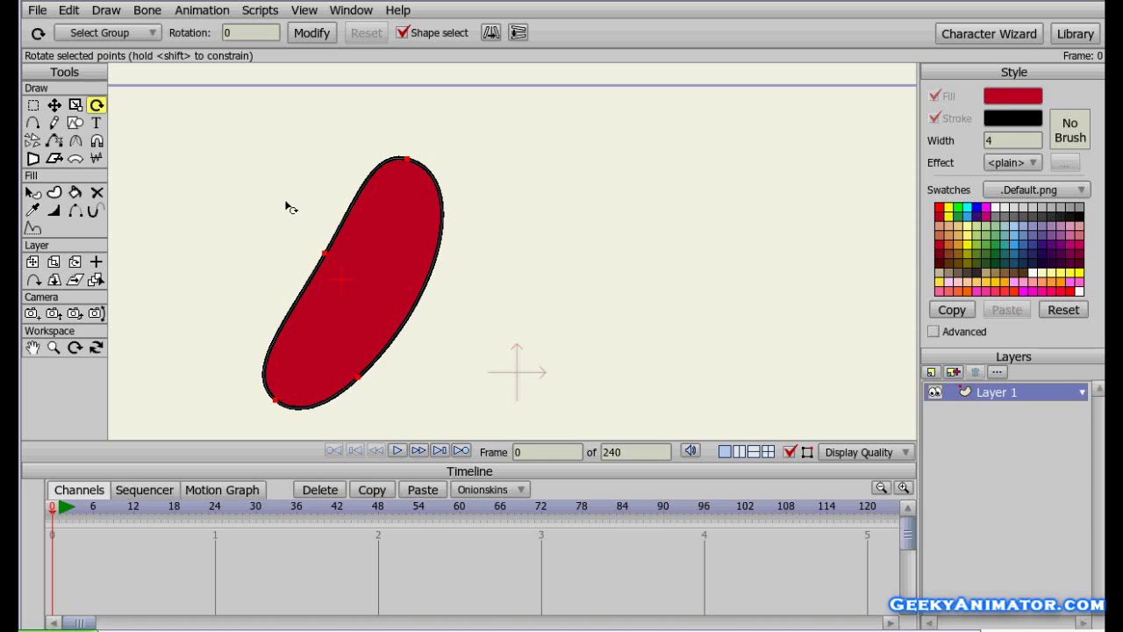
left_click(35, 126)
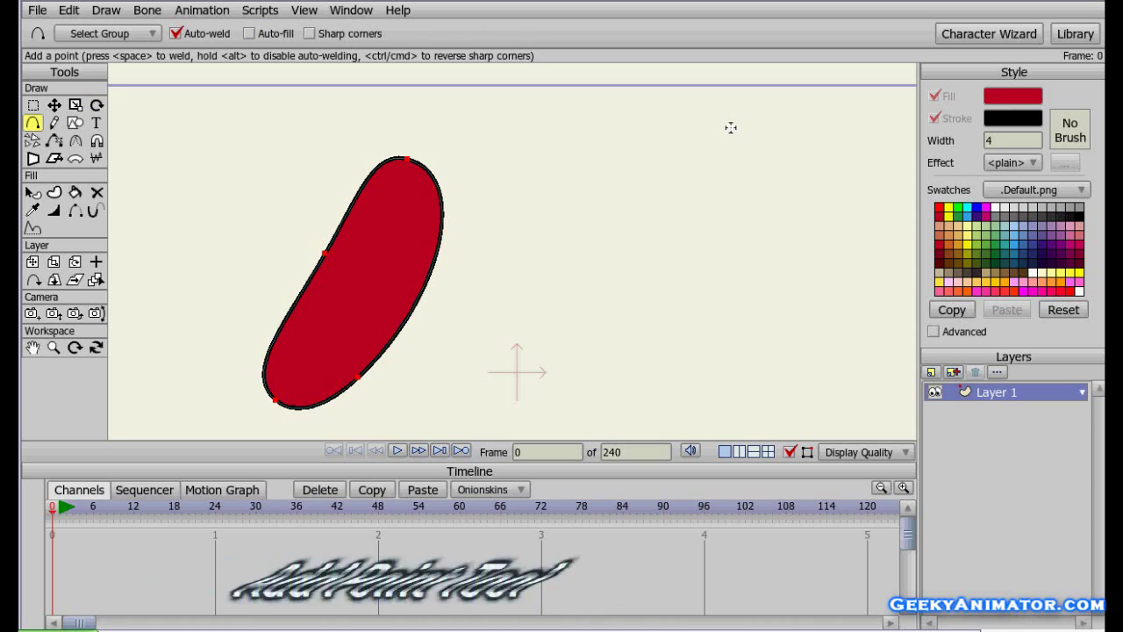
Add points to draw a lumpy closed curve right of the red blob, welding the end onto the start
left_click_drag(731, 127, 694, 165)
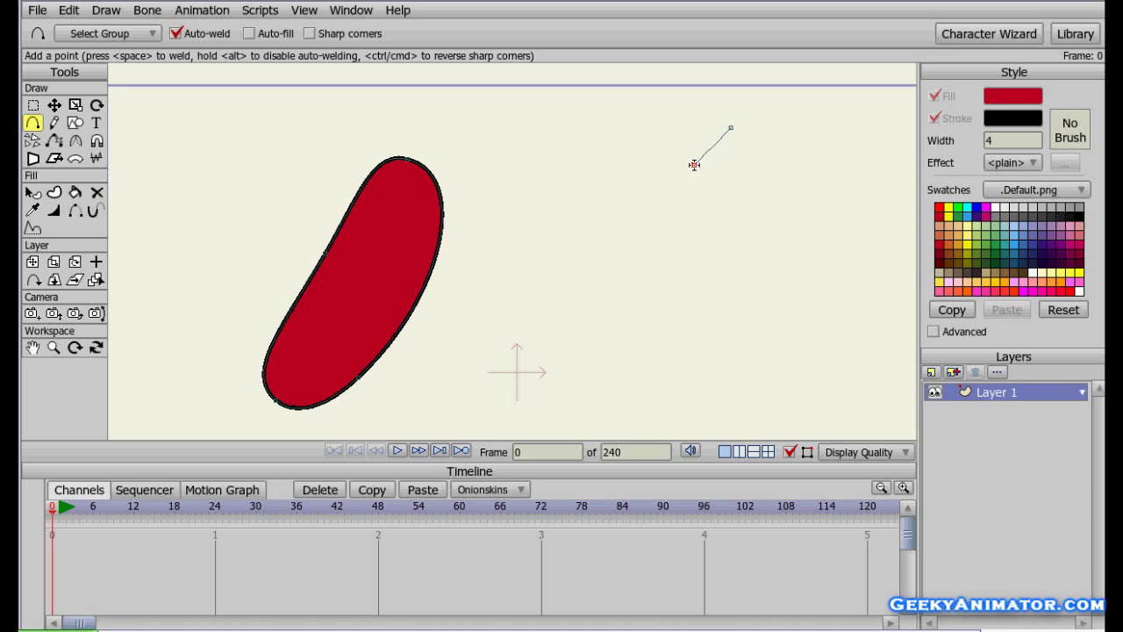
mouse_move(694, 165)
left_mouse_down()
mouse_move(670, 153)
mouse_move(715, 180)
mouse_move(682, 161)
mouse_move(664, 173)
mouse_move(688, 166)
mouse_move(702, 183)
mouse_move(673, 166)
left_mouse_up()
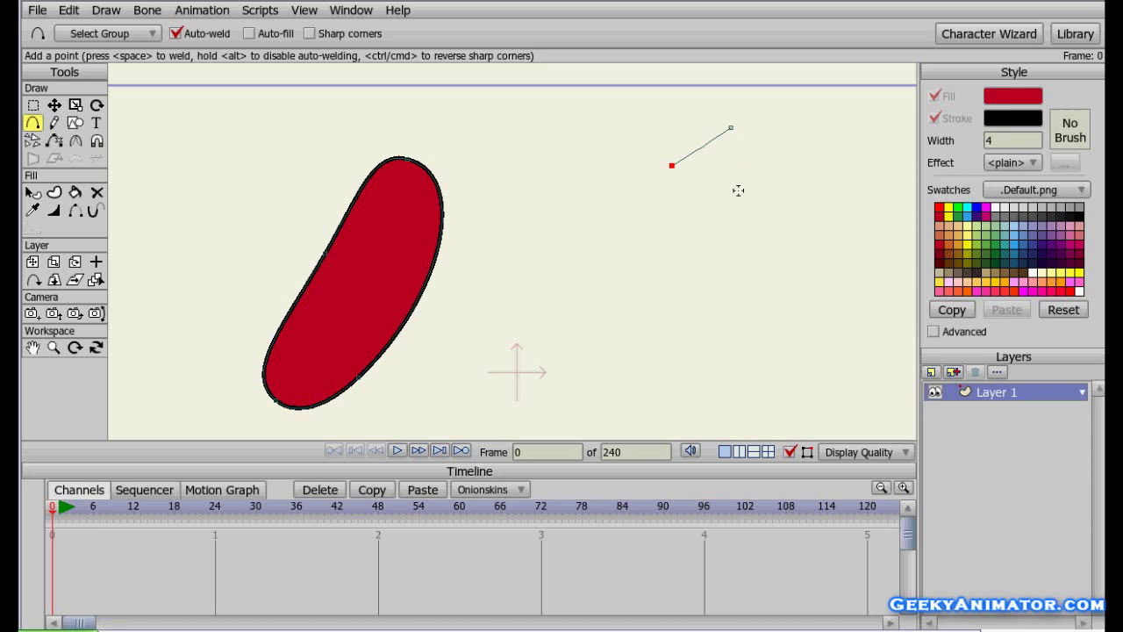
left_click(671, 165)
left_click_drag(671, 165, 652, 264)
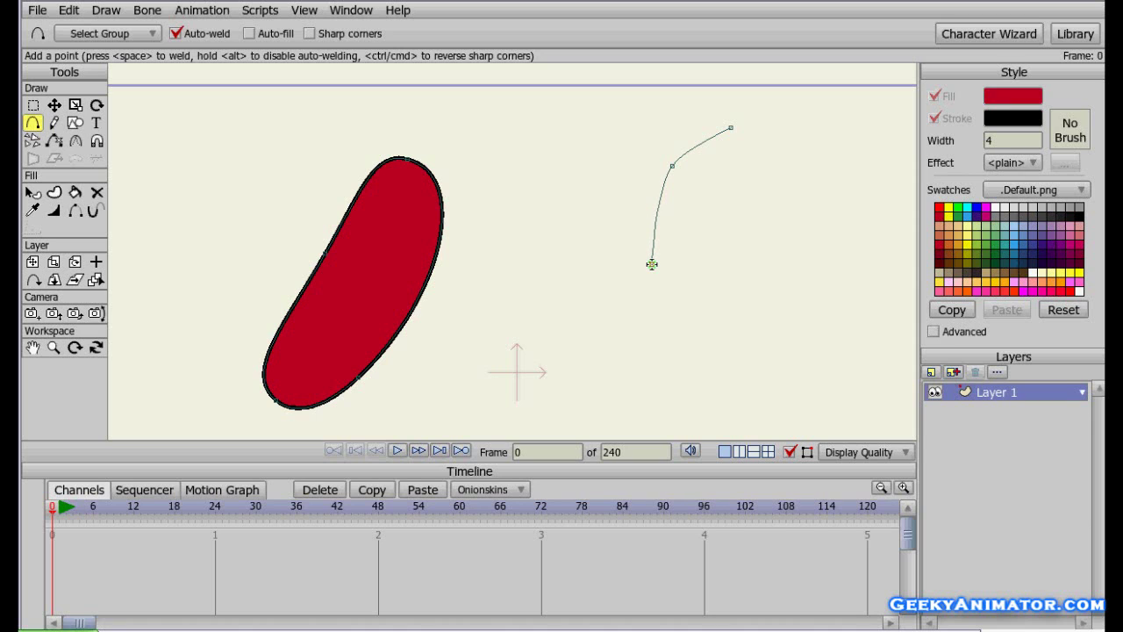
left_click(653, 263)
mouse_move(705, 297)
left_mouse_down()
mouse_move(738, 309)
mouse_move(808, 268)
mouse_move(884, 181)
mouse_move(873, 100)
mouse_move(800, 194)
mouse_move(788, 99)
mouse_move(742, 109)
mouse_move(734, 124)
left_mouse_up()
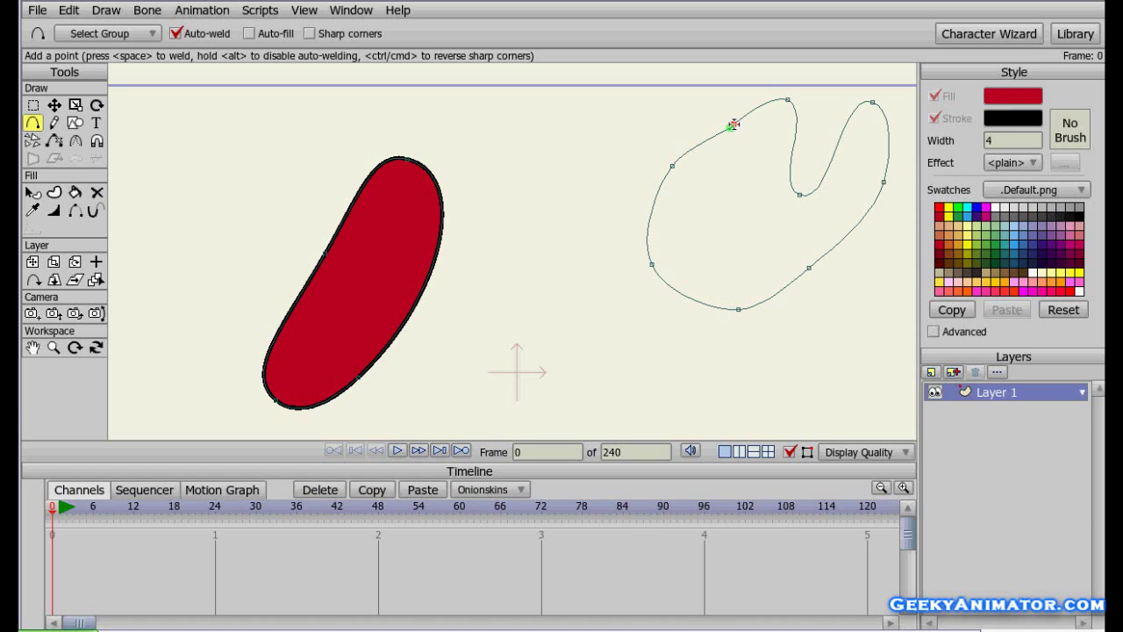
left_click_drag(734, 125, 732, 126)
left_click(54, 193)
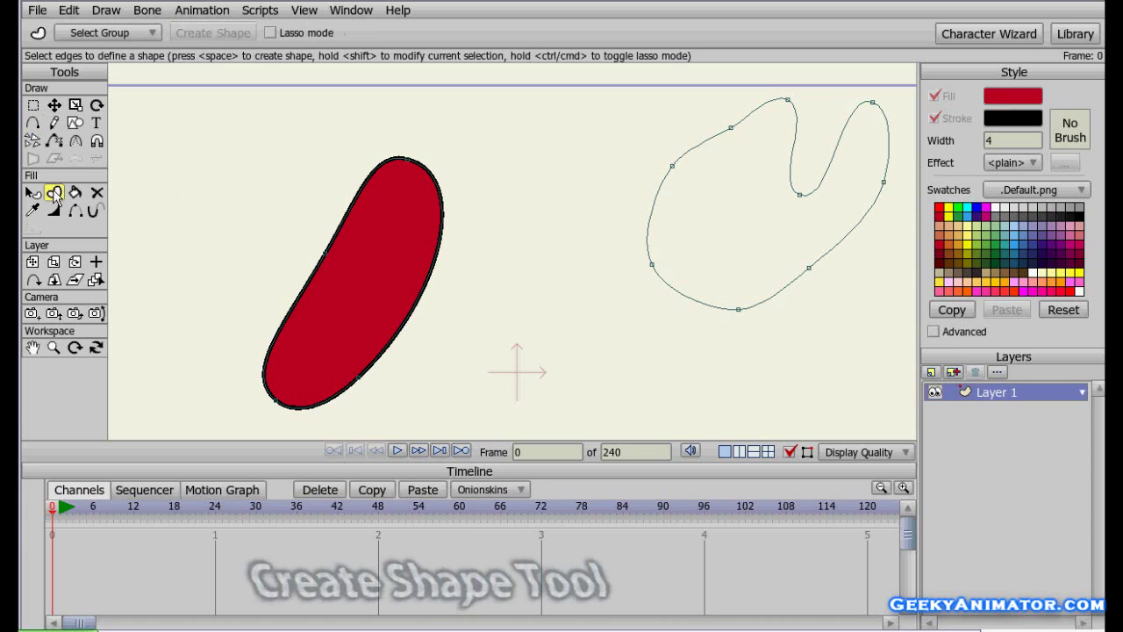
Fill the notched closed outline with yellow and a black stroke, after trying green, light blue and purple
left_click(699, 152)
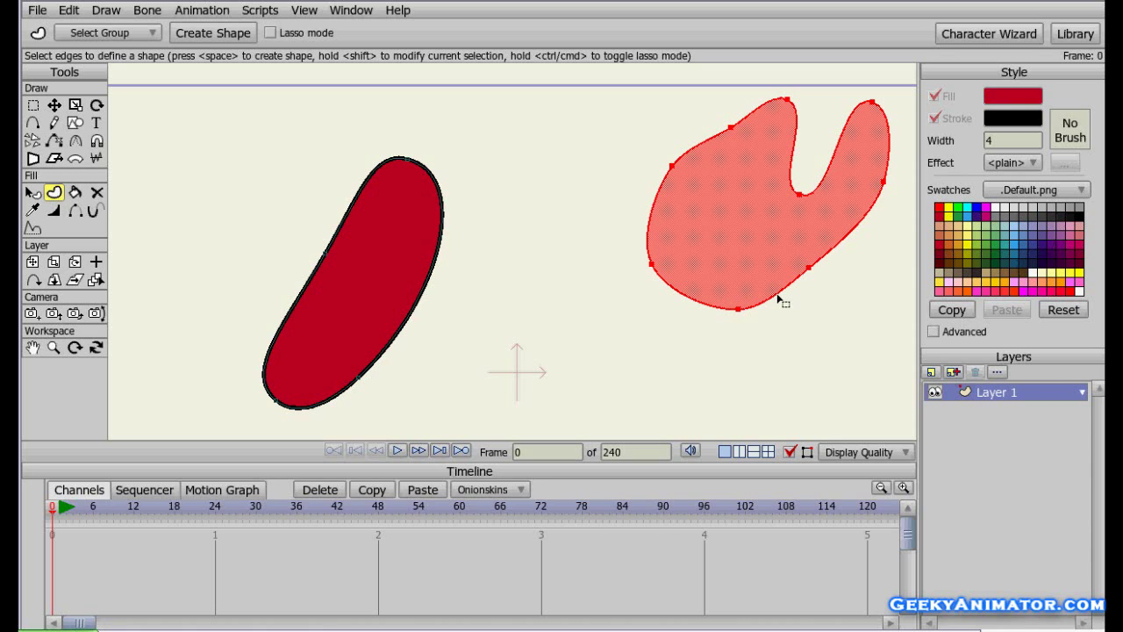
left_click(987, 242)
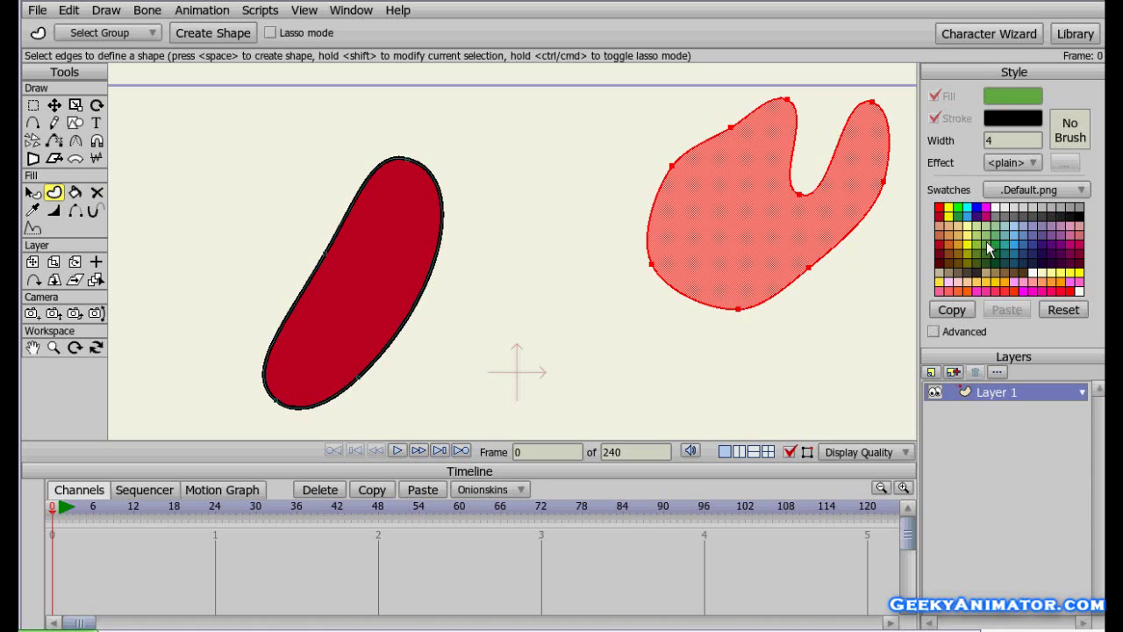
left_click(1017, 247)
left_click(1038, 243)
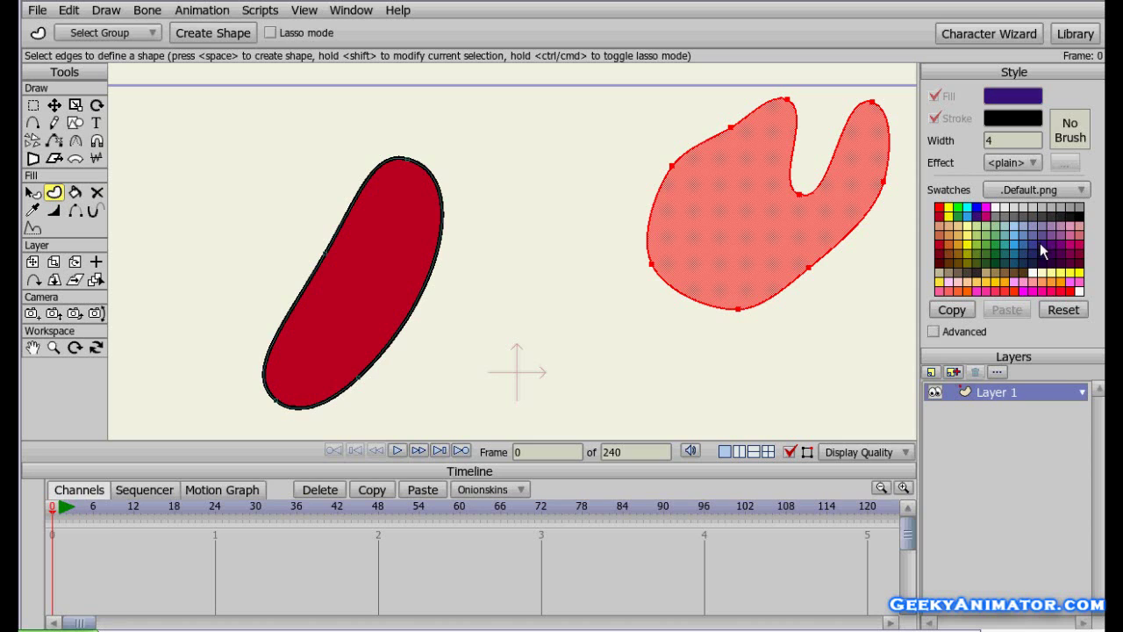
left_click(969, 249)
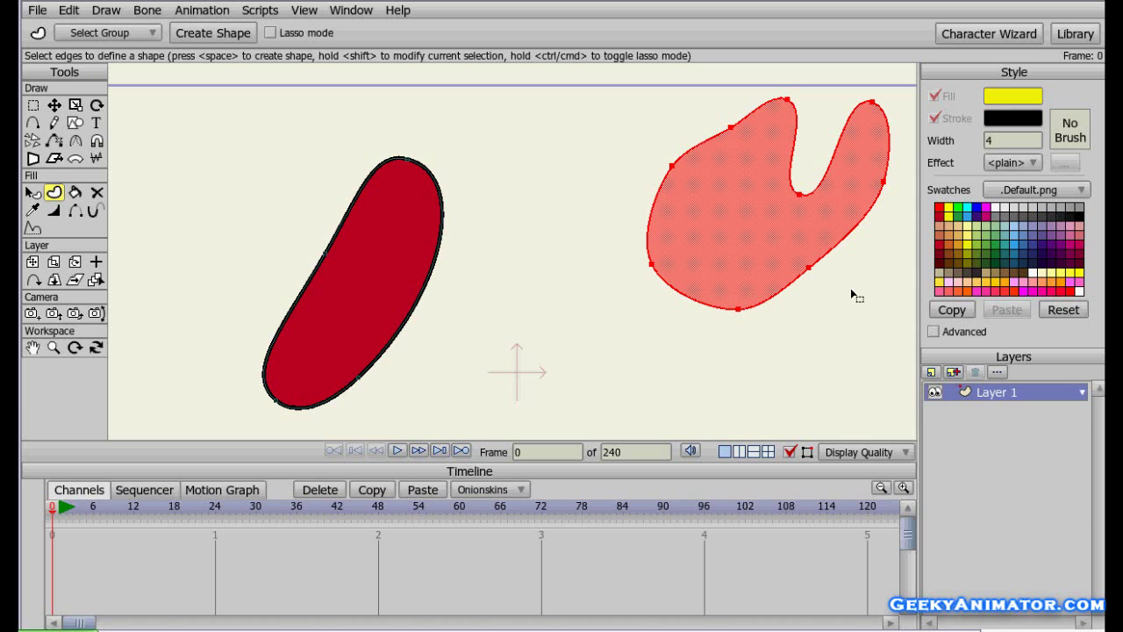
key("space")
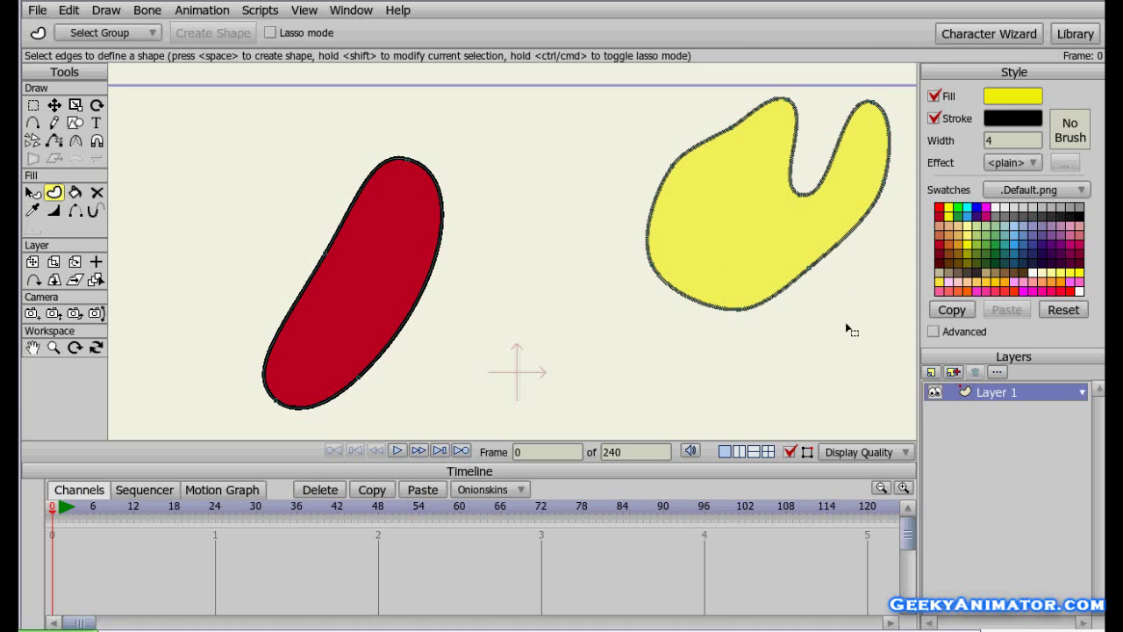
left_click(845, 335)
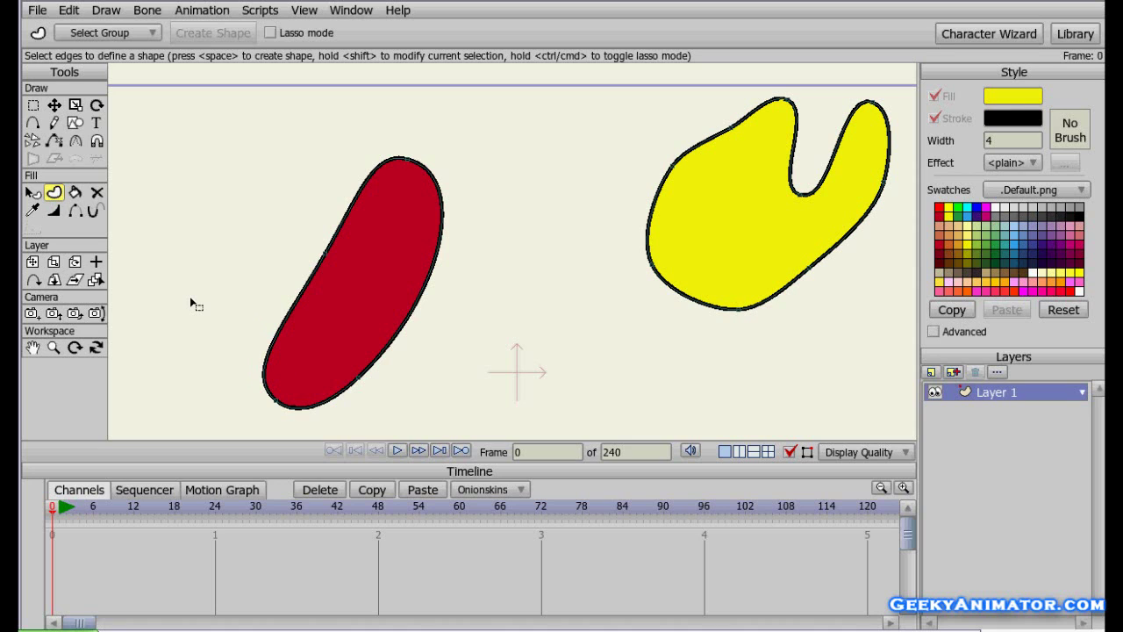
left_click(35, 194)
left_click(711, 189)
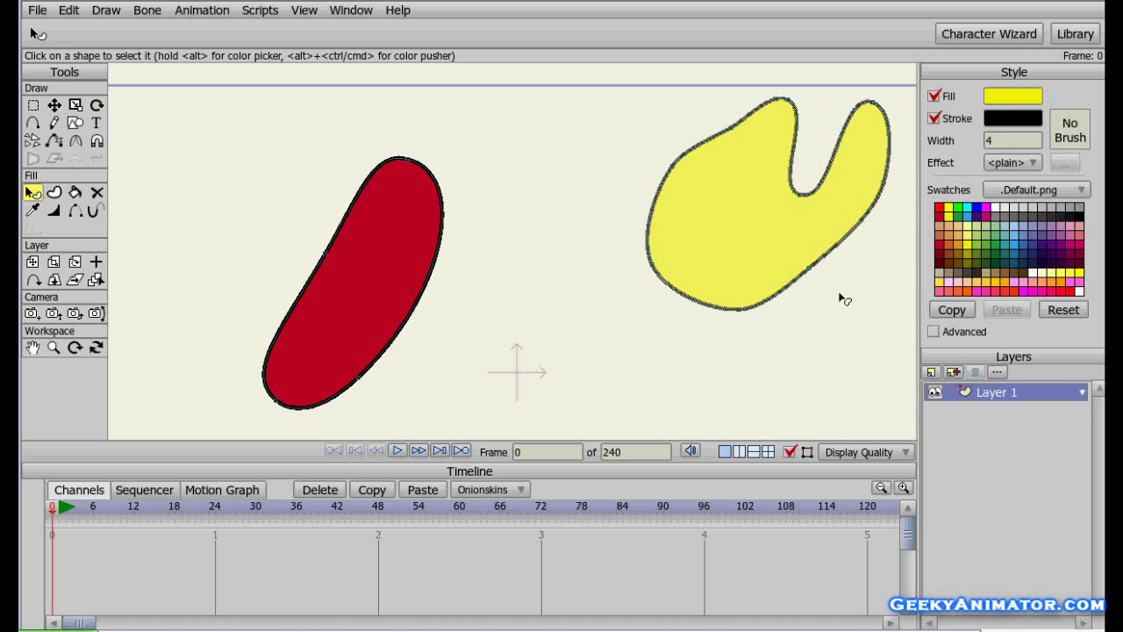
left_click(538, 335)
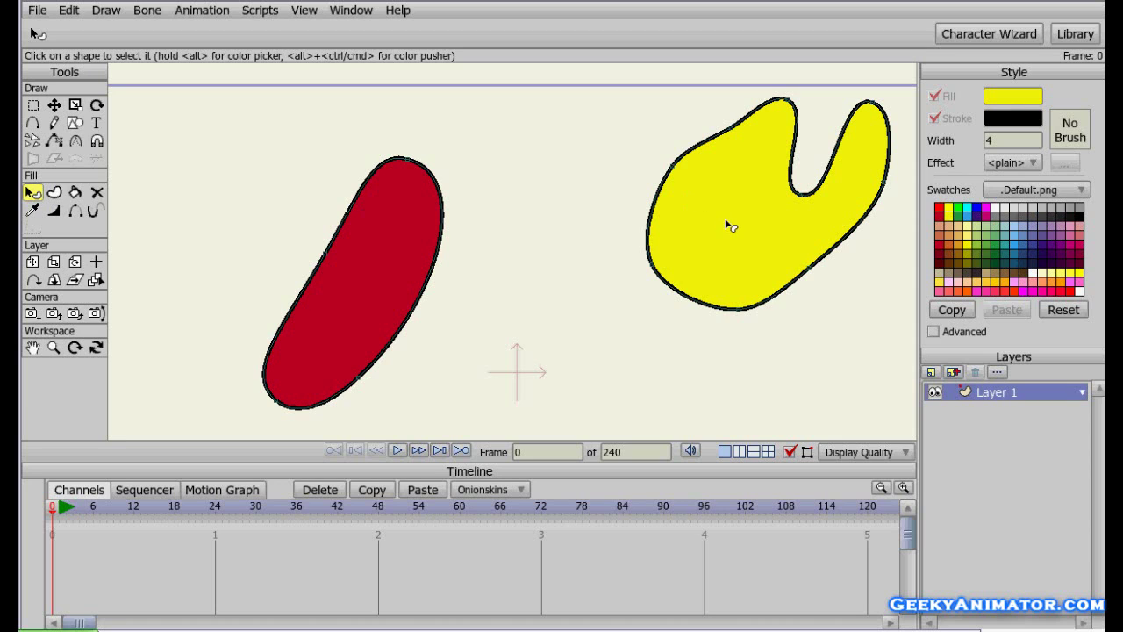
left_click(55, 106)
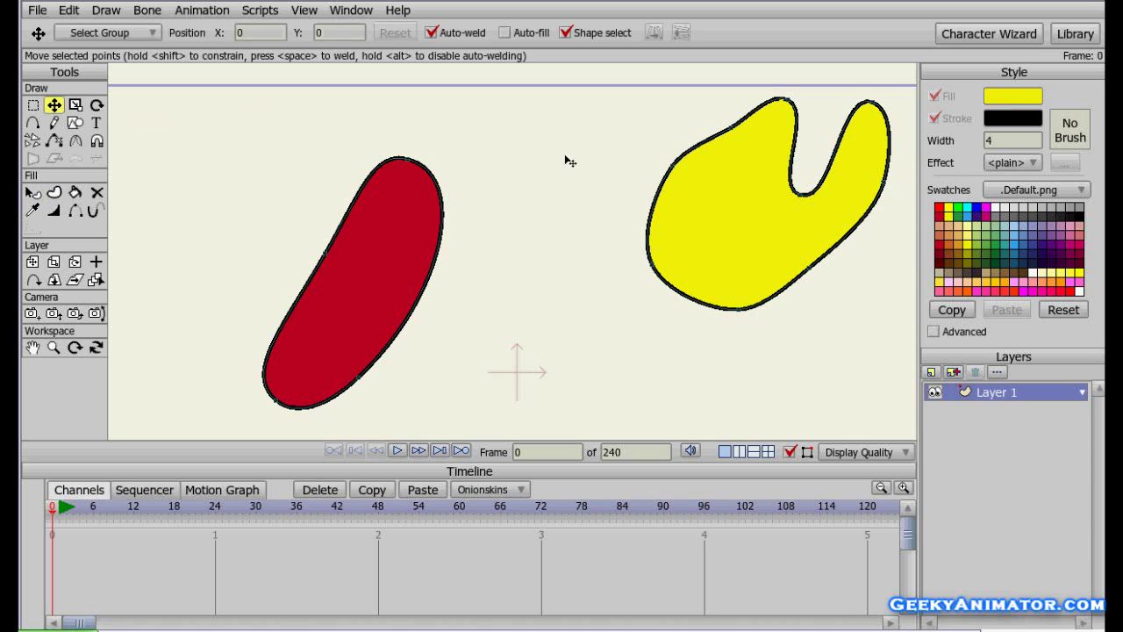
Nudge an upper-left point, drag the bottom point down and pull the left point further left
mouse_move(676, 174)
left_mouse_down()
mouse_move(622, 161)
mouse_move(657, 187)
mouse_move(680, 185)
left_mouse_up()
left_click_drag(745, 314, 754, 354)
left_click_drag(659, 275, 586, 298)
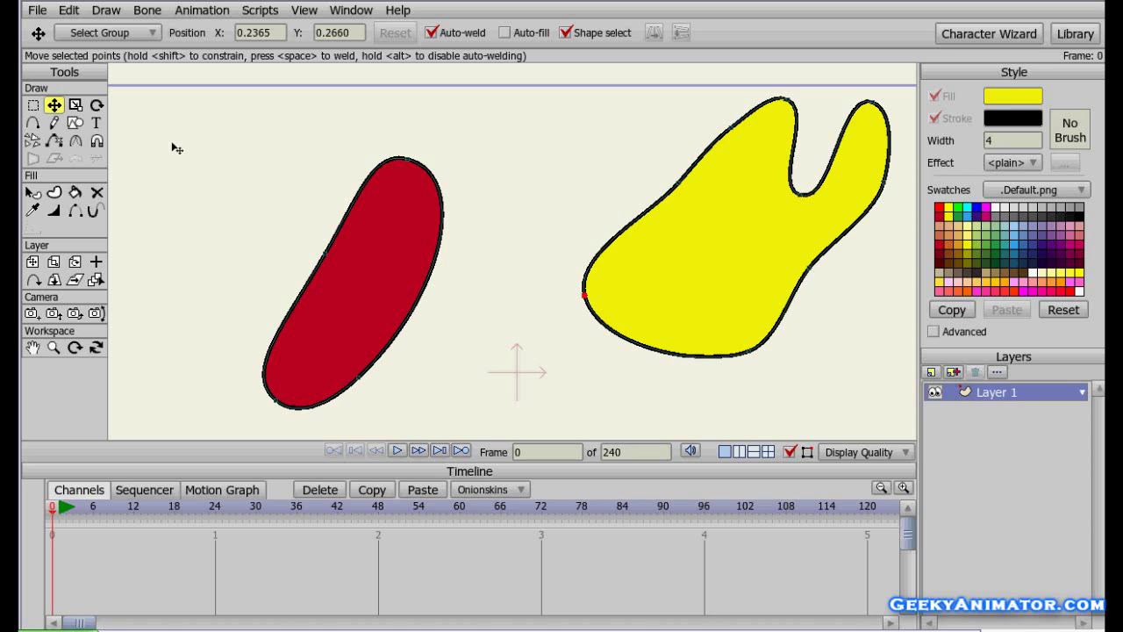
left_click(79, 144)
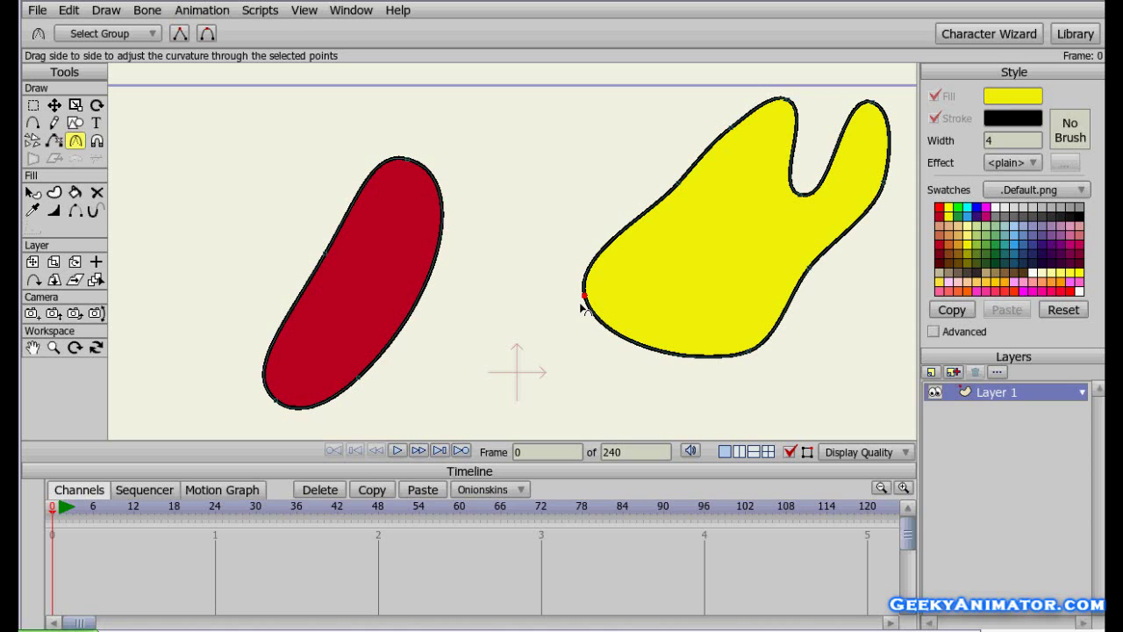
Sharpen the curvature at the left corner, notch bottom, right-lobe top, bottom point and left-lobe top
left_click_drag(584, 305, 409, 359)
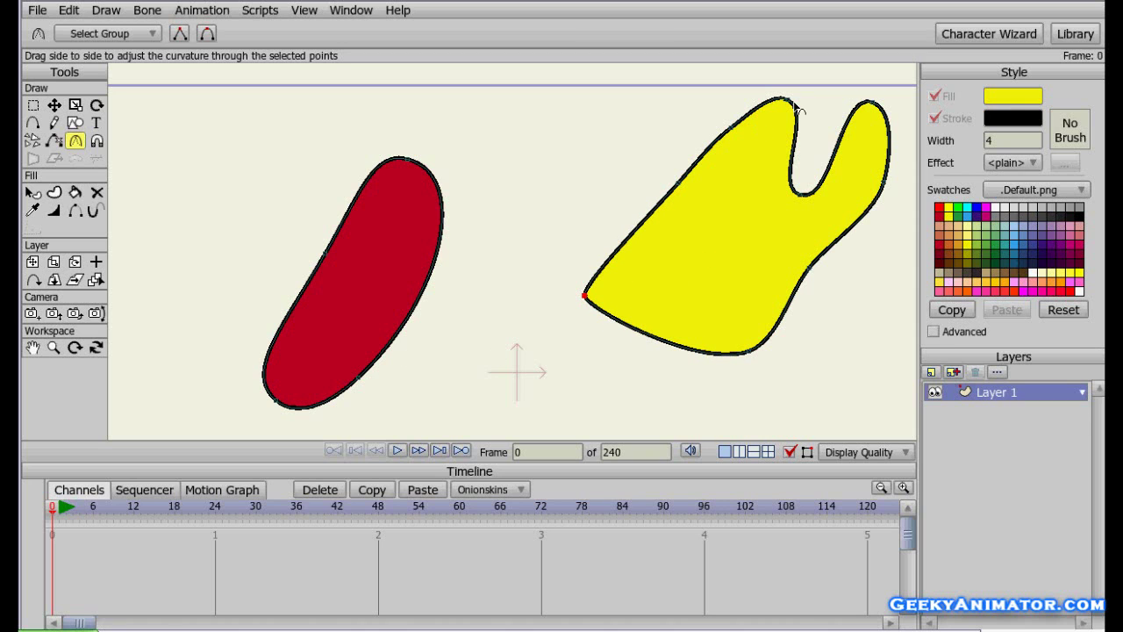
left_click_drag(808, 197, 627, 220)
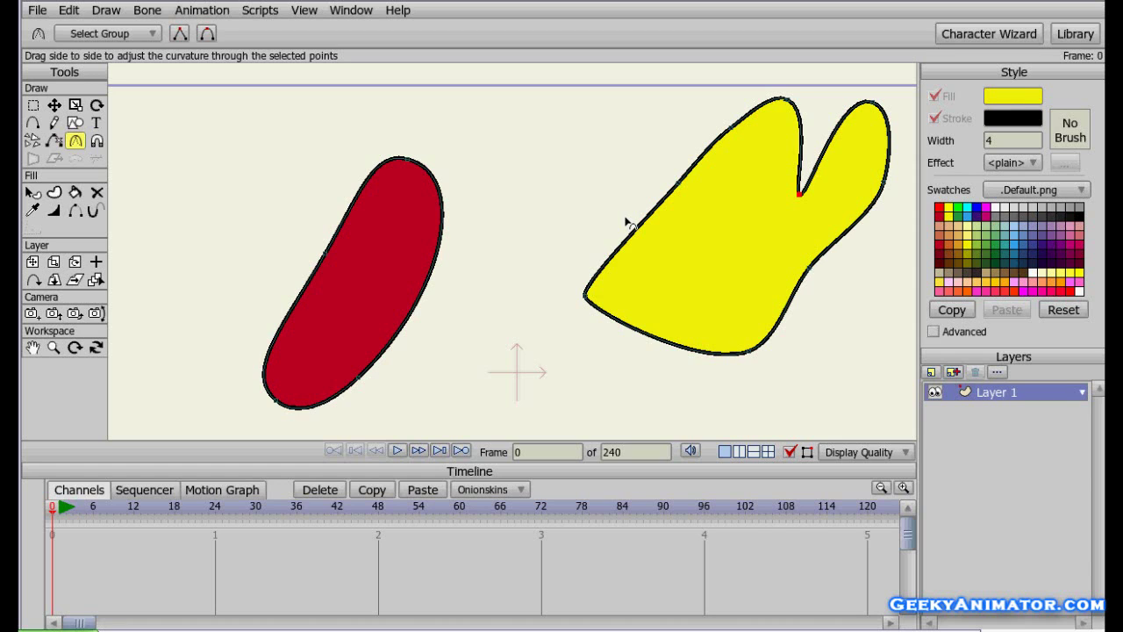
left_click(872, 103)
left_click_drag(843, 110, 582, 125)
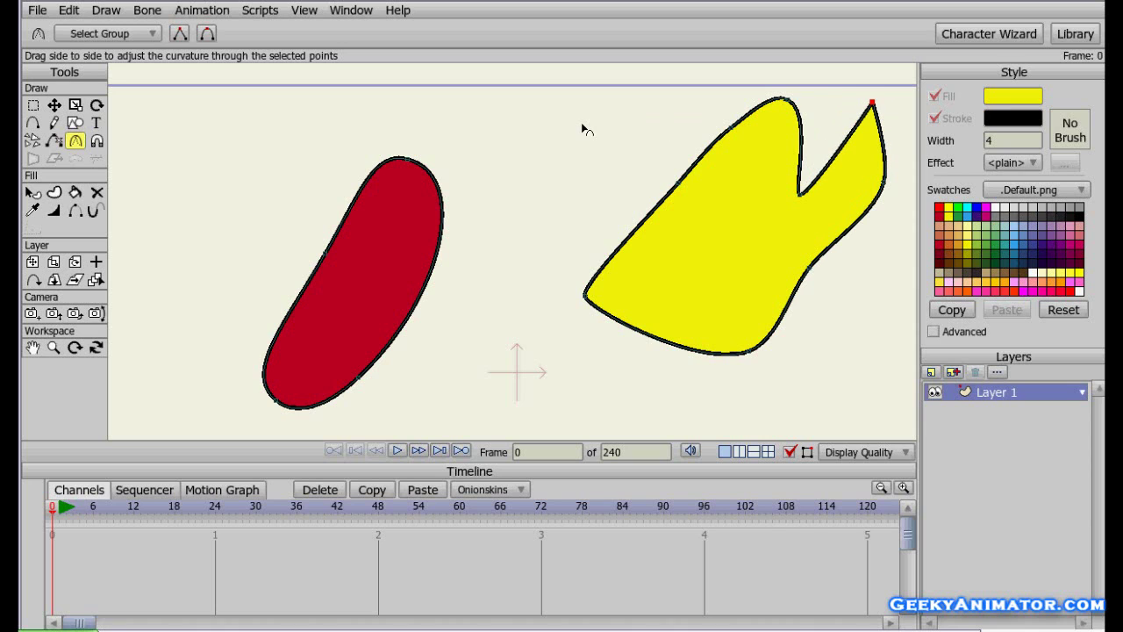
left_click_drag(749, 351, 624, 362)
left_click(831, 269)
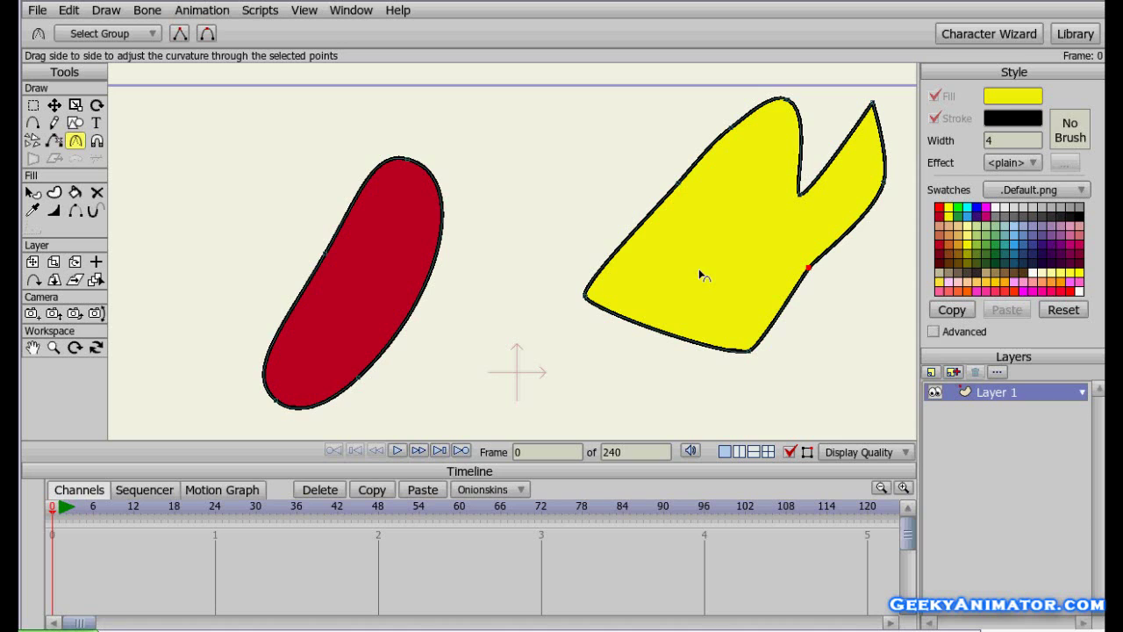
left_click_drag(784, 115, 820, 150)
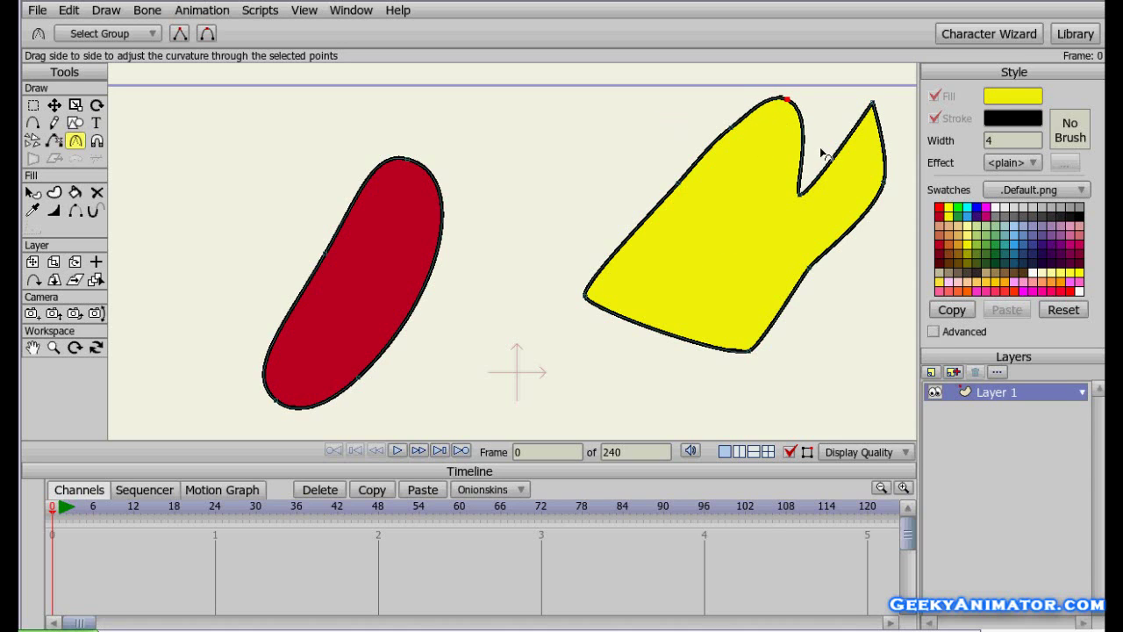
Thin the yellow shape's outline at its bottom point and vary it along the upper-left edge
left_click(51, 215)
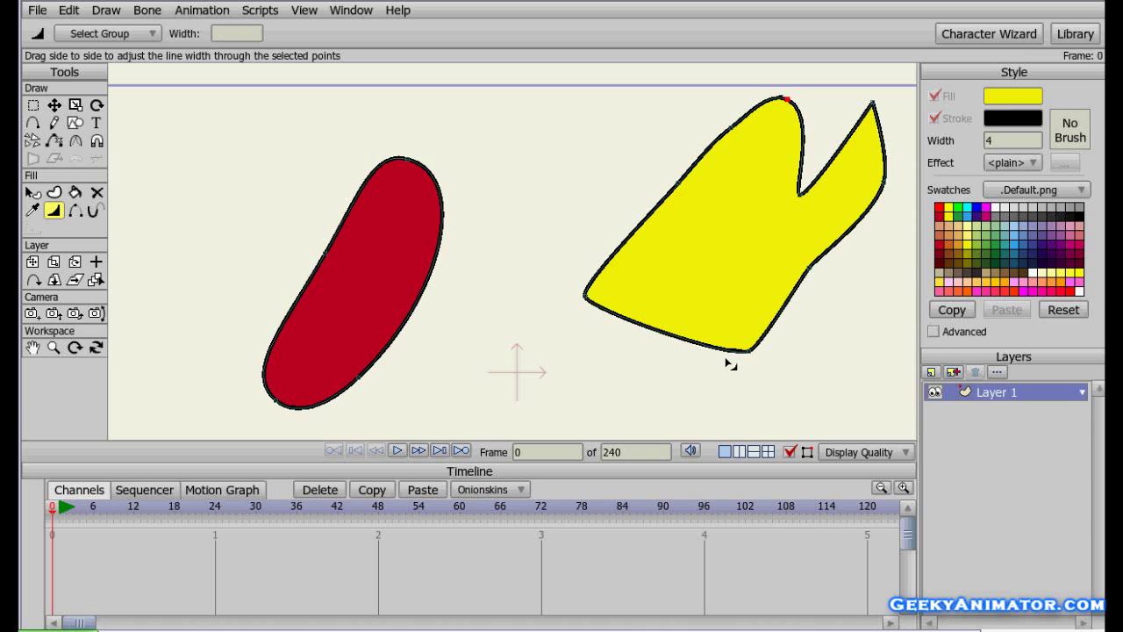
left_click(763, 365)
mouse_move(763, 364)
left_mouse_down()
mouse_move(719, 363)
mouse_move(824, 360)
mouse_move(725, 374)
mouse_move(789, 369)
mouse_move(737, 373)
left_mouse_up()
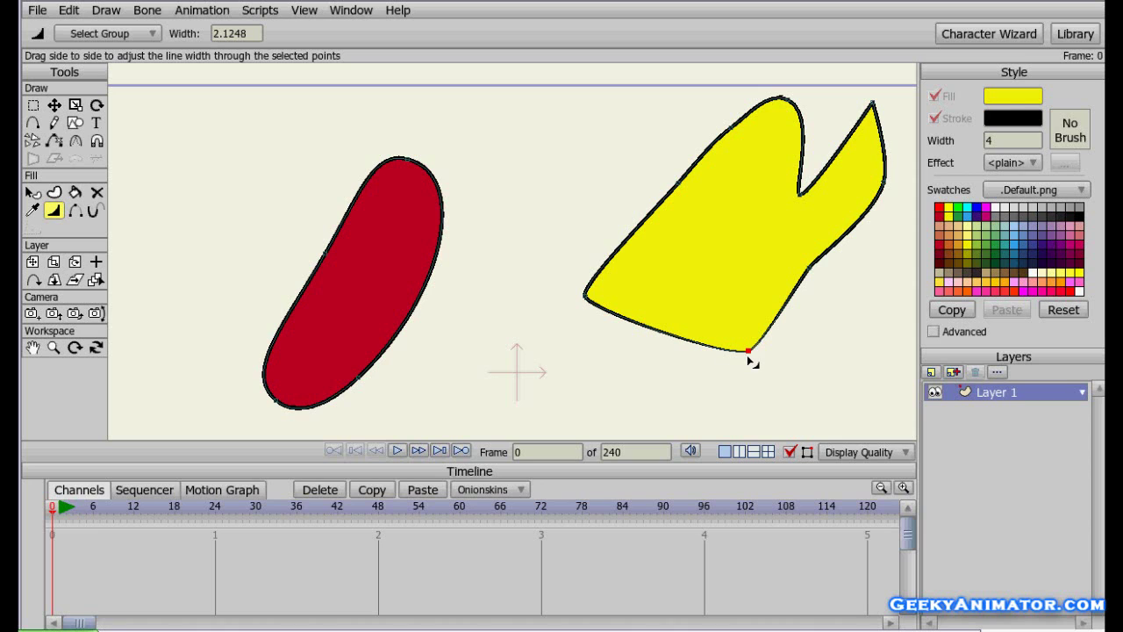
mouse_move(784, 121)
left_mouse_down()
mouse_move(767, 118)
mouse_move(743, 140)
mouse_move(772, 142)
left_mouse_up()
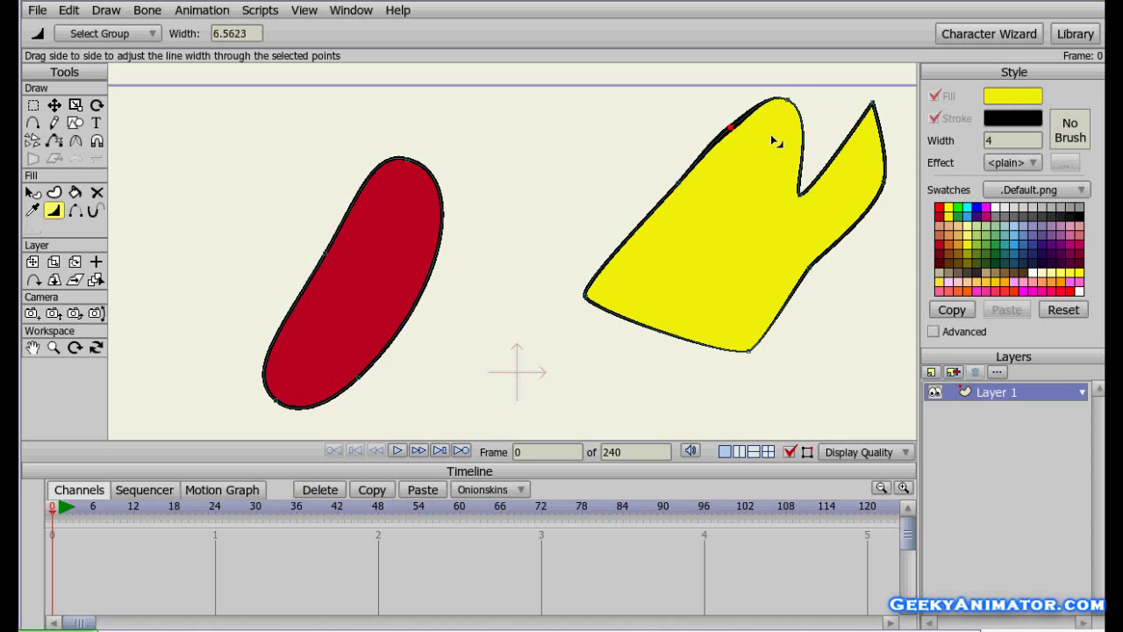
mouse_move(689, 200)
left_mouse_down()
mouse_move(645, 226)
mouse_move(742, 208)
mouse_move(840, 213)
mouse_move(817, 208)
left_mouse_up()
Thicken the outline at the right, lower-right and bottom, and thin it near the top
left_click_drag(887, 201, 900, 224)
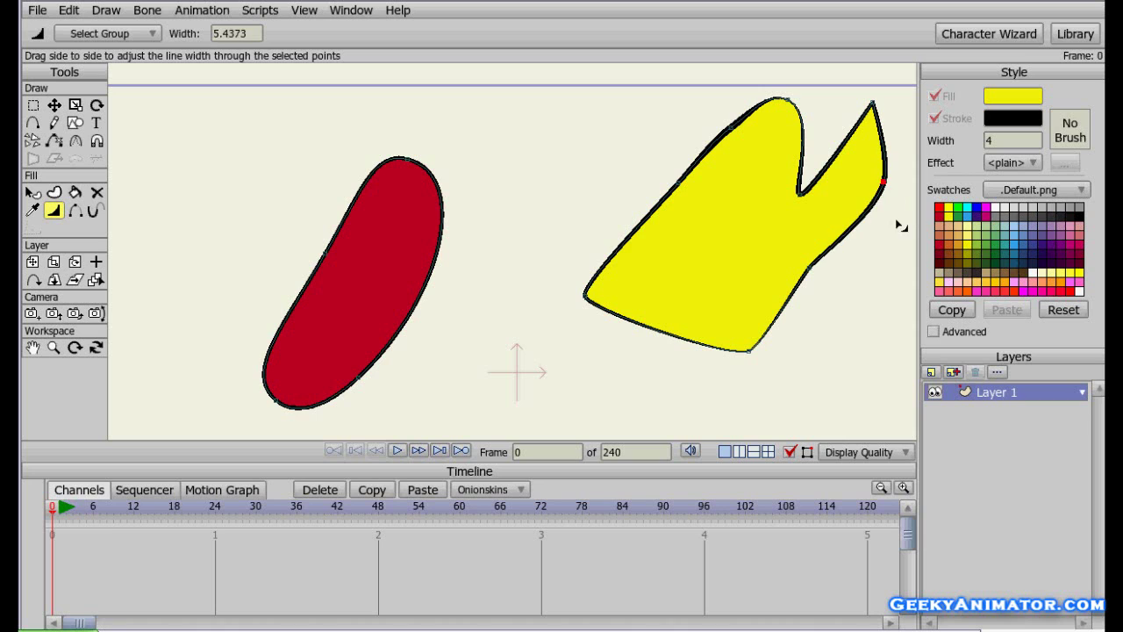
mouse_move(816, 290)
left_mouse_down()
mouse_move(852, 295)
mouse_move(832, 297)
left_mouse_up()
mouse_move(760, 373)
left_mouse_down()
mouse_move(823, 361)
mouse_move(863, 369)
left_mouse_up()
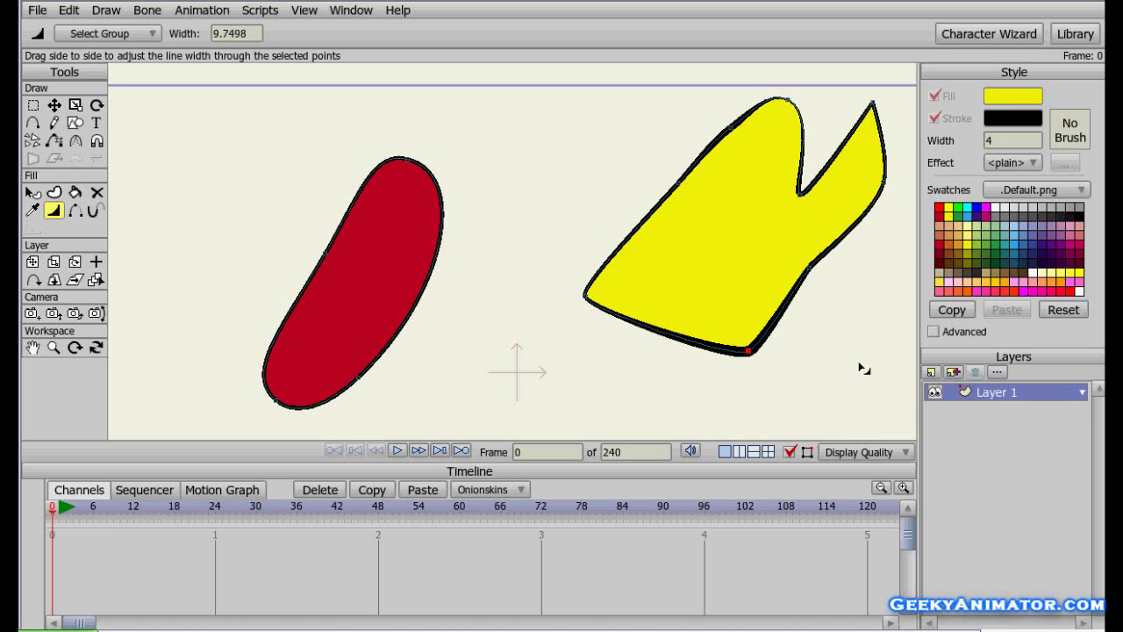
mouse_move(797, 105)
left_mouse_down()
mouse_move(838, 114)
mouse_move(799, 103)
left_mouse_up()
left_click_drag(740, 150, 712, 156)
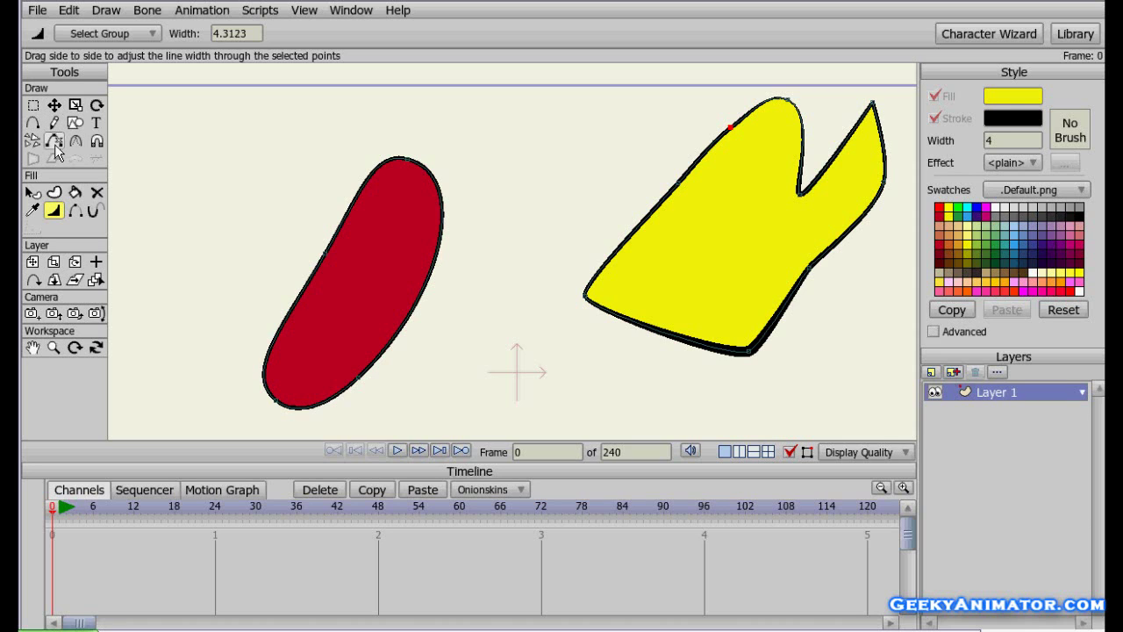
Add a point on the yellow shape's upper-left edge and bend it into a rounder hump
left_click(55, 105)
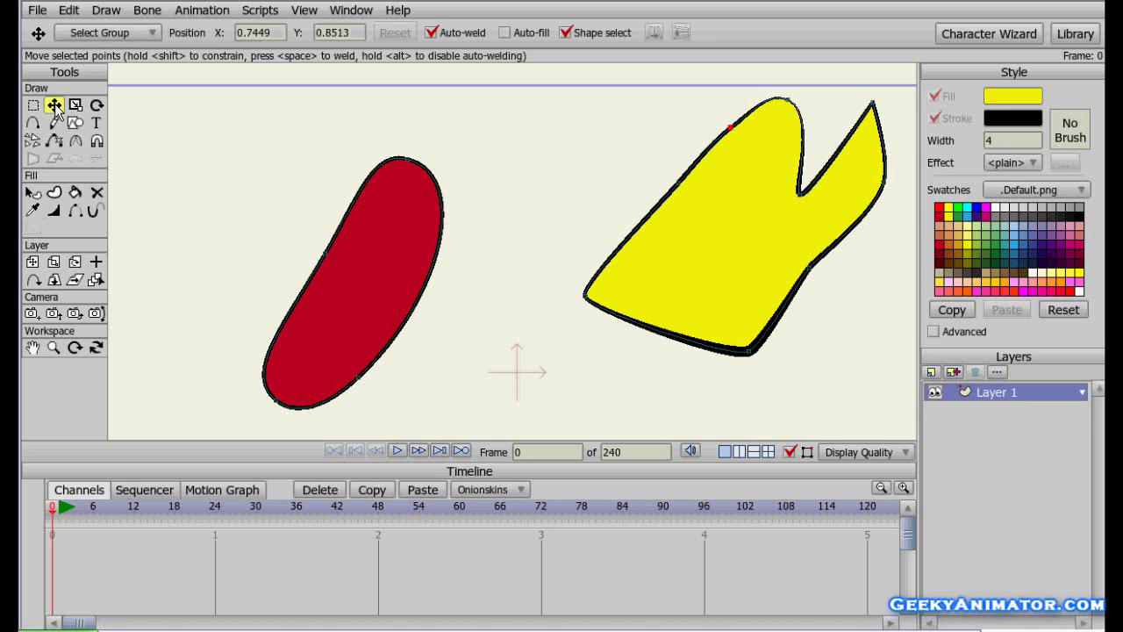
left_click(733, 131)
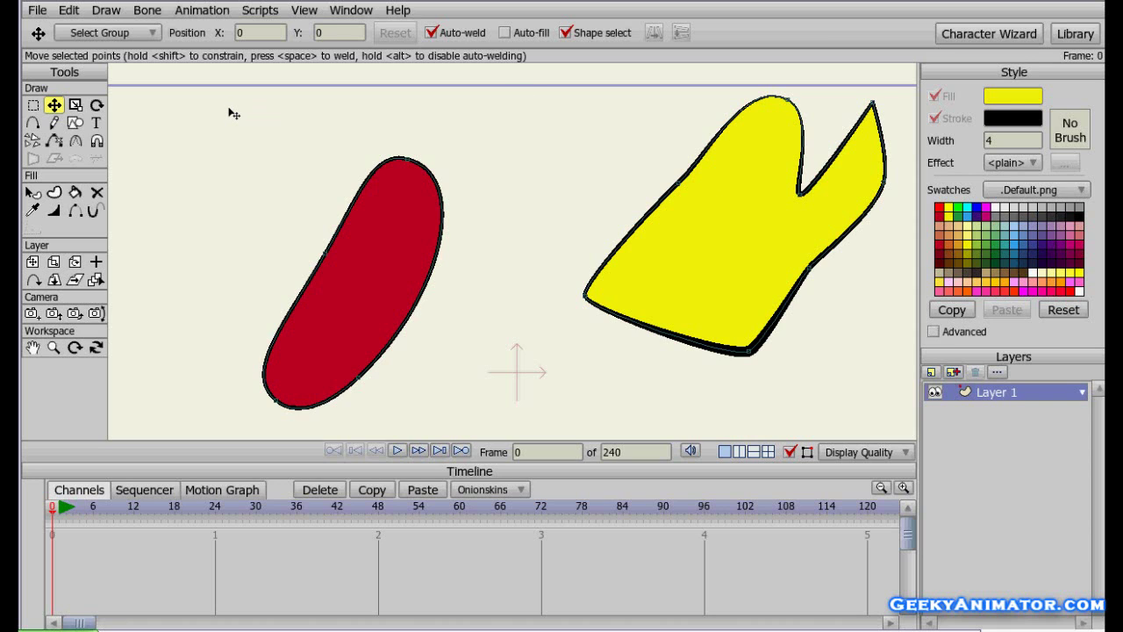
left_click(33, 123)
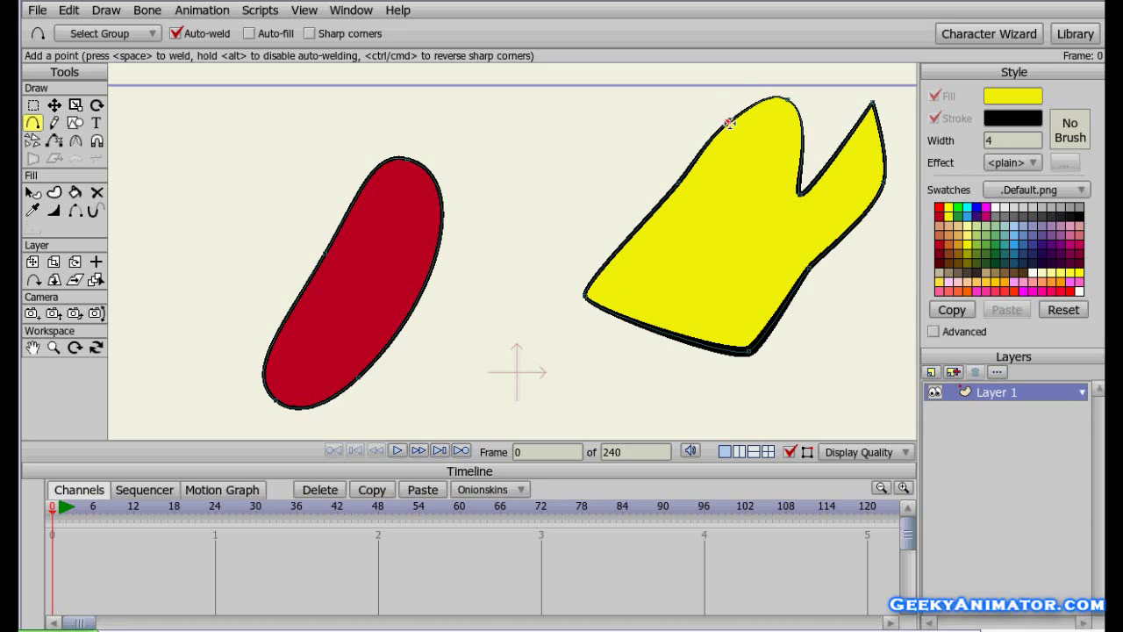
mouse_move(729, 123)
left_mouse_down()
mouse_move(714, 113)
mouse_move(676, 145)
mouse_move(728, 125)
mouse_move(699, 181)
mouse_move(680, 81)
mouse_move(746, 118)
mouse_move(750, 97)
mouse_move(709, 124)
left_mouse_up()
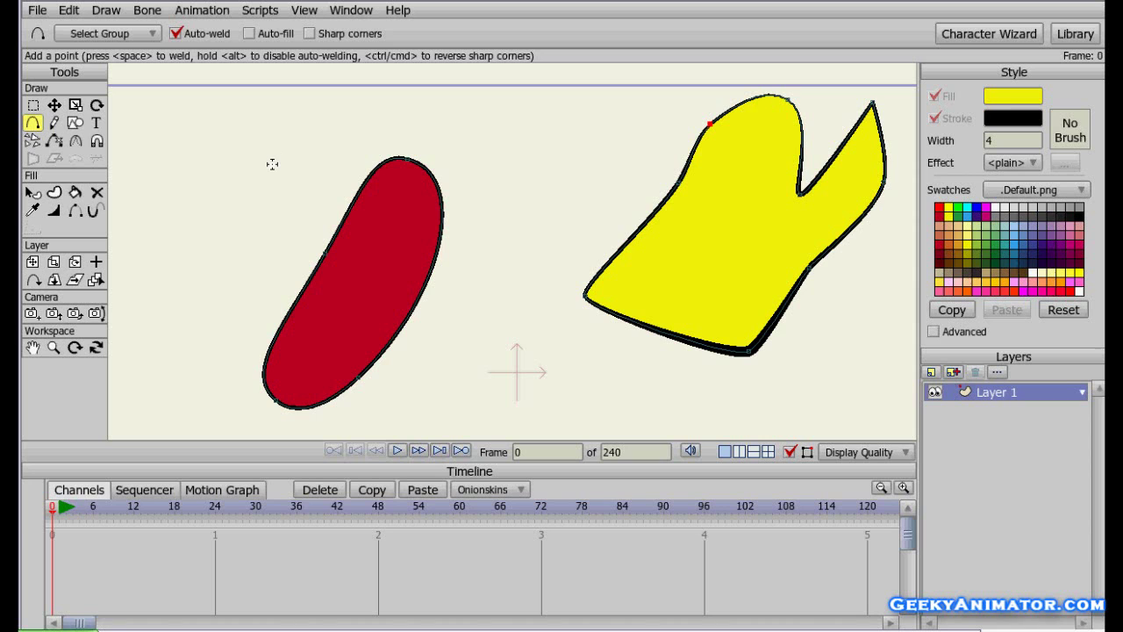
Delete the yellow shape's left edge and redraw it from the lower-left endpoint to the upper one
left_click(53, 142)
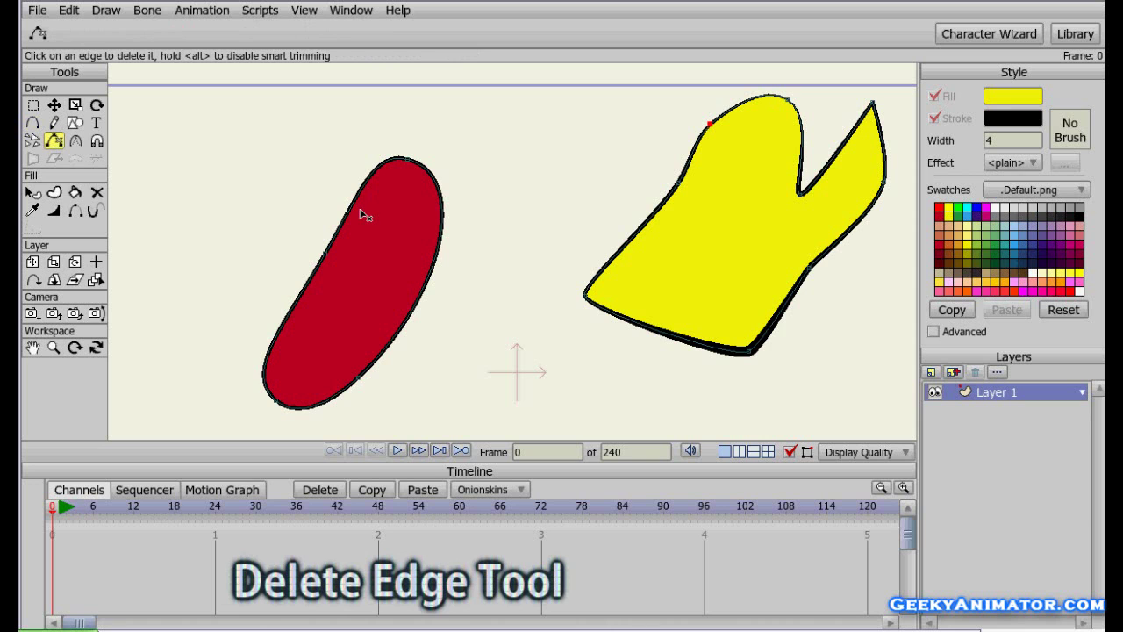
left_click(648, 225)
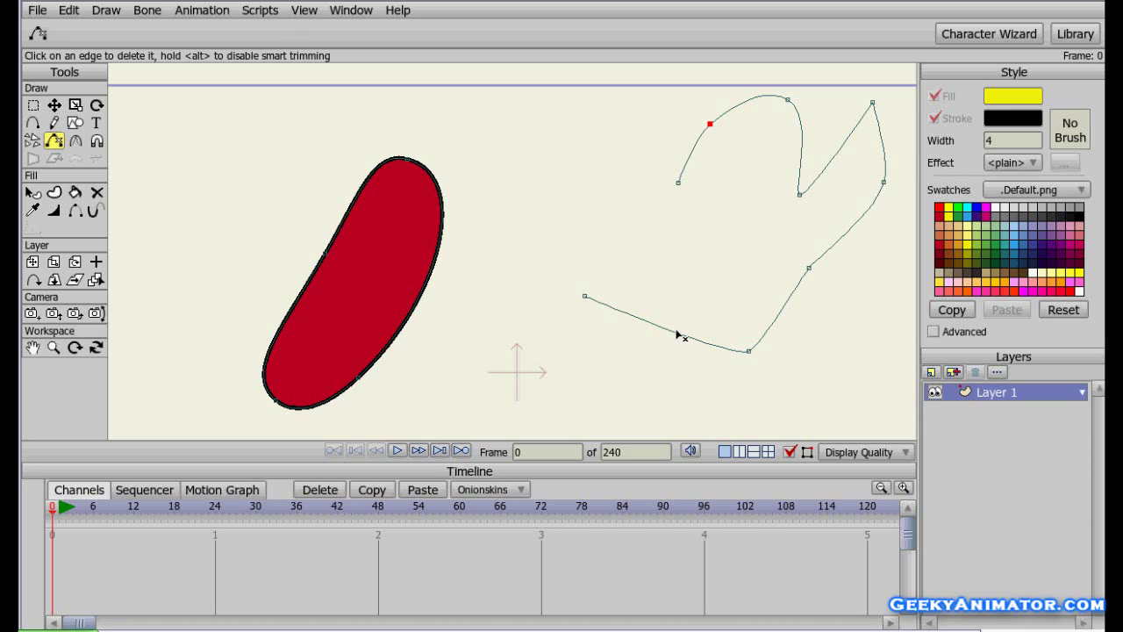
left_click(33, 124)
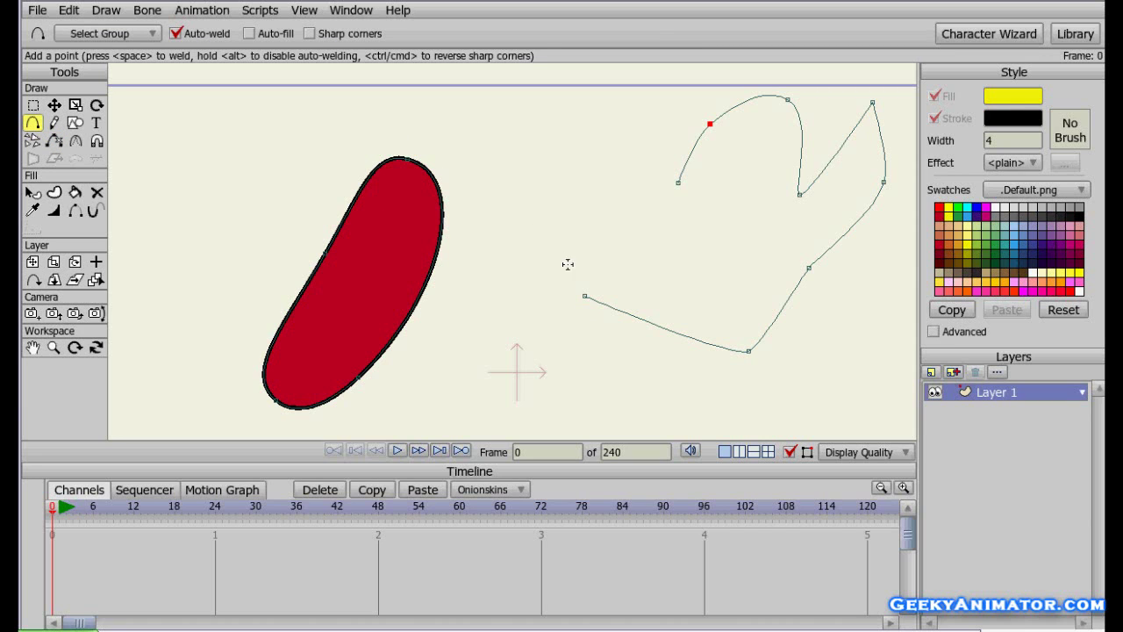
left_click(586, 295)
left_click_drag(585, 295, 673, 185)
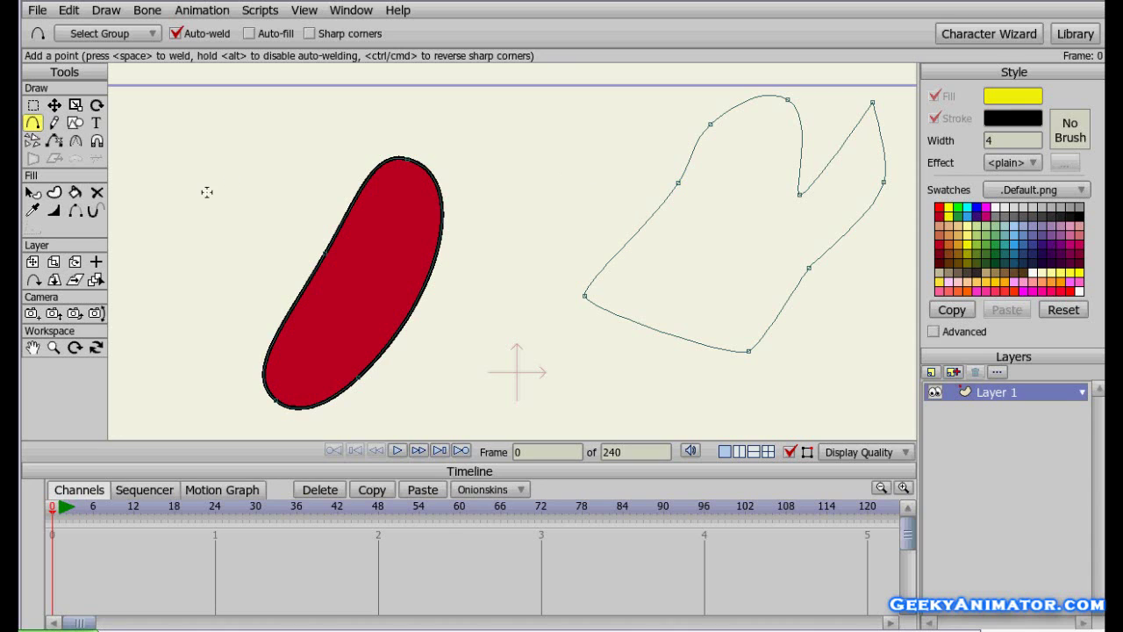
left_click(53, 192)
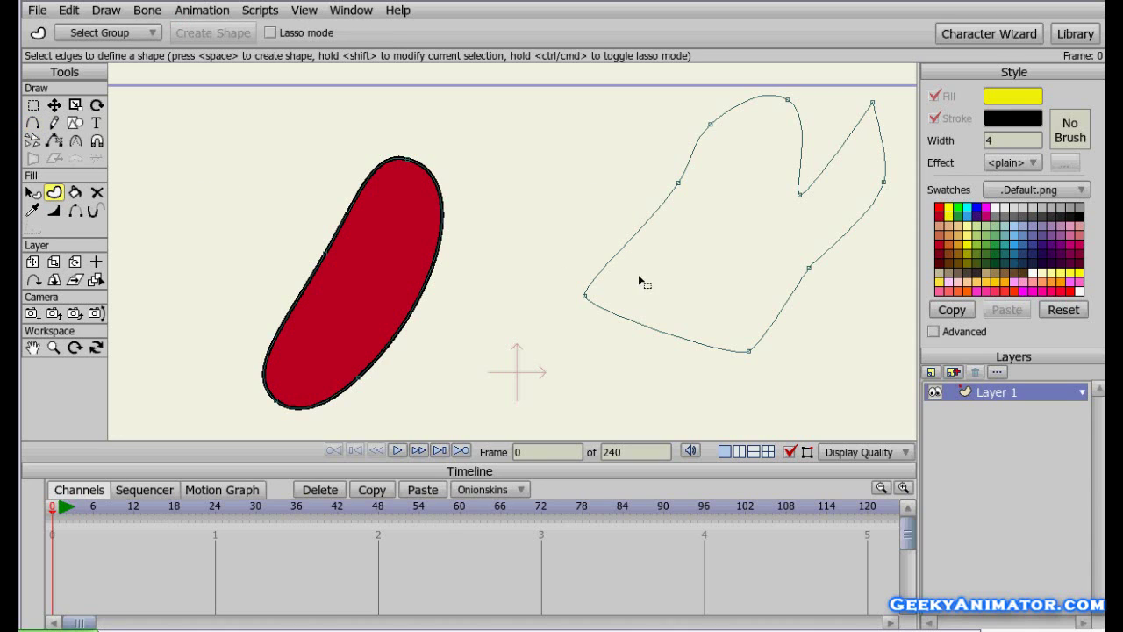
Fill the redrawn outline with dark blue, deselect it, and render a preview with Ctrl+R
left_click(625, 314)
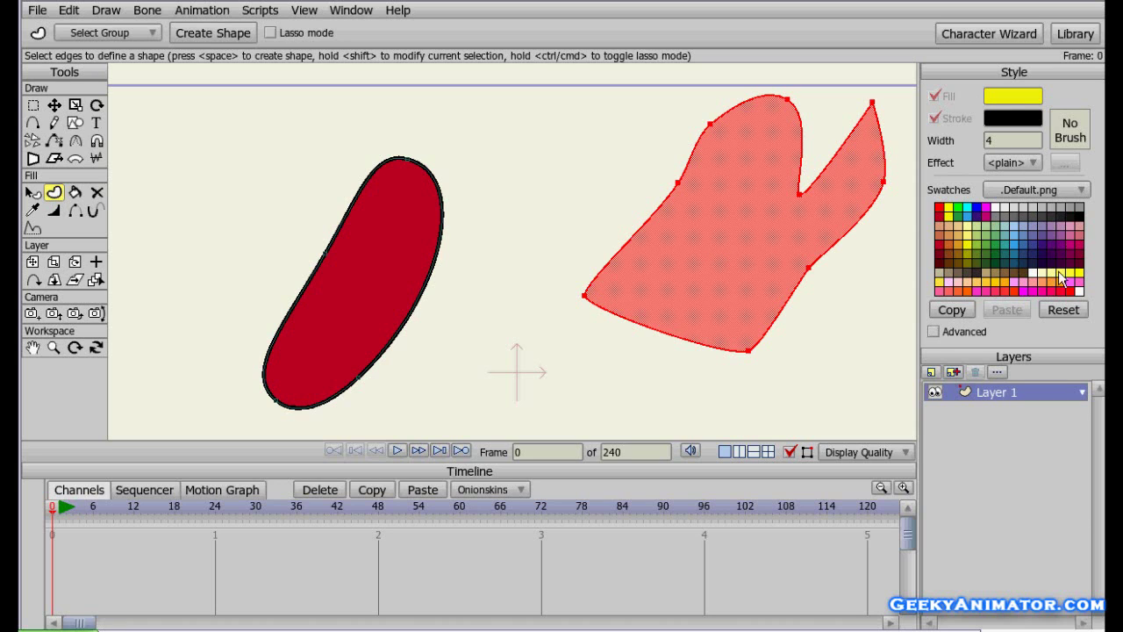
left_click(1015, 267)
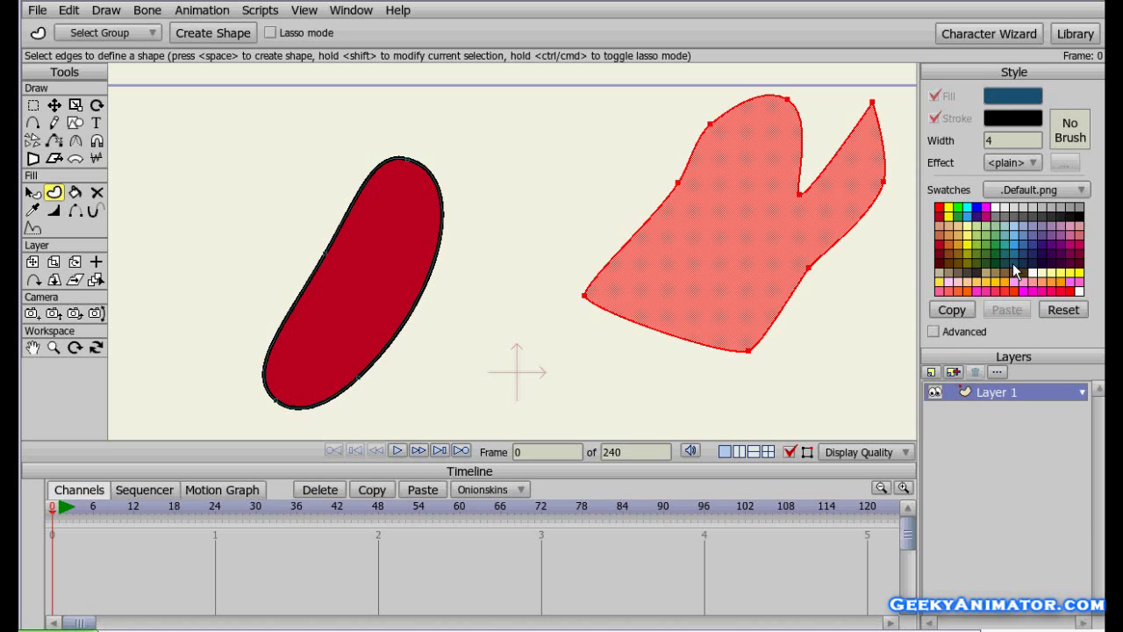
key("space")
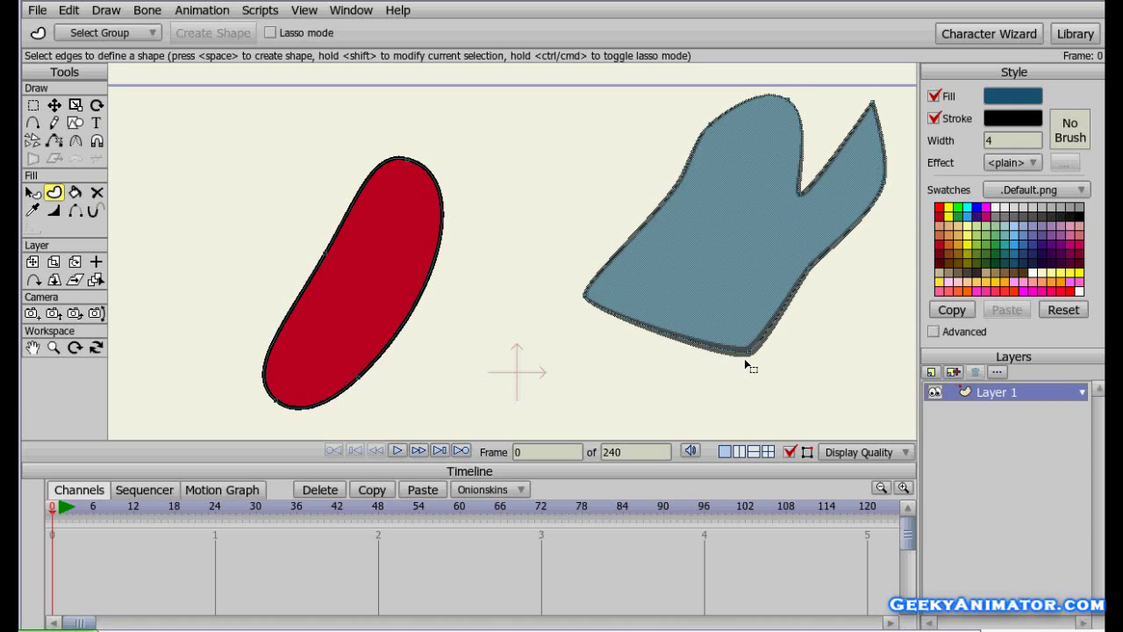
left_click(606, 391)
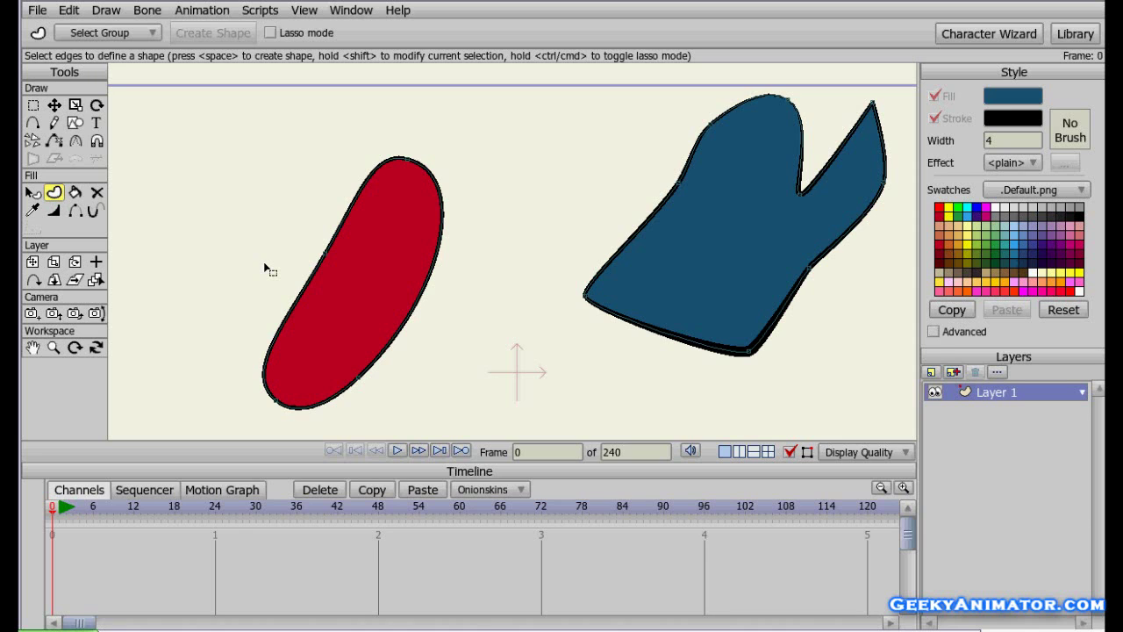
key("ctrl+r")
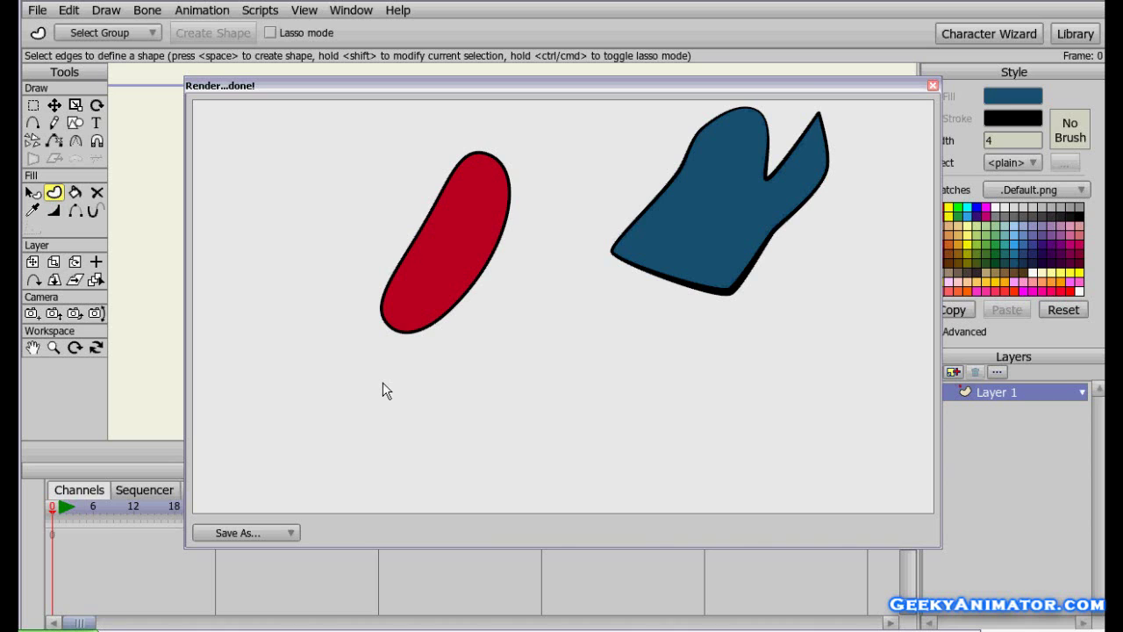
Look over the Save As image formats, then close the render preview window
left_click(252, 532)
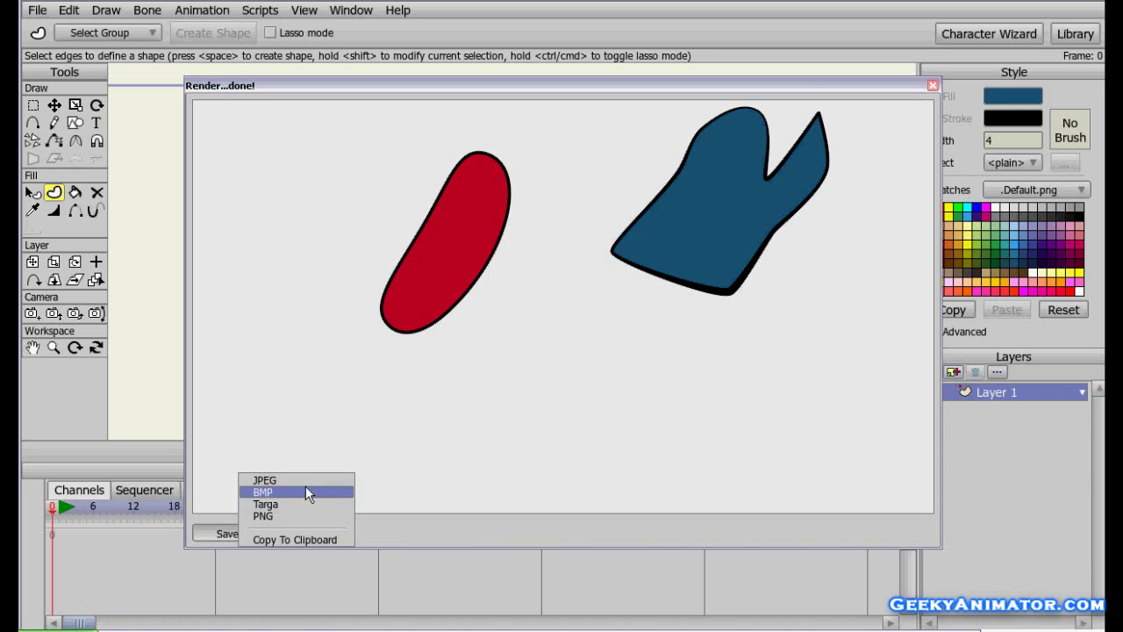
left_click(934, 88)
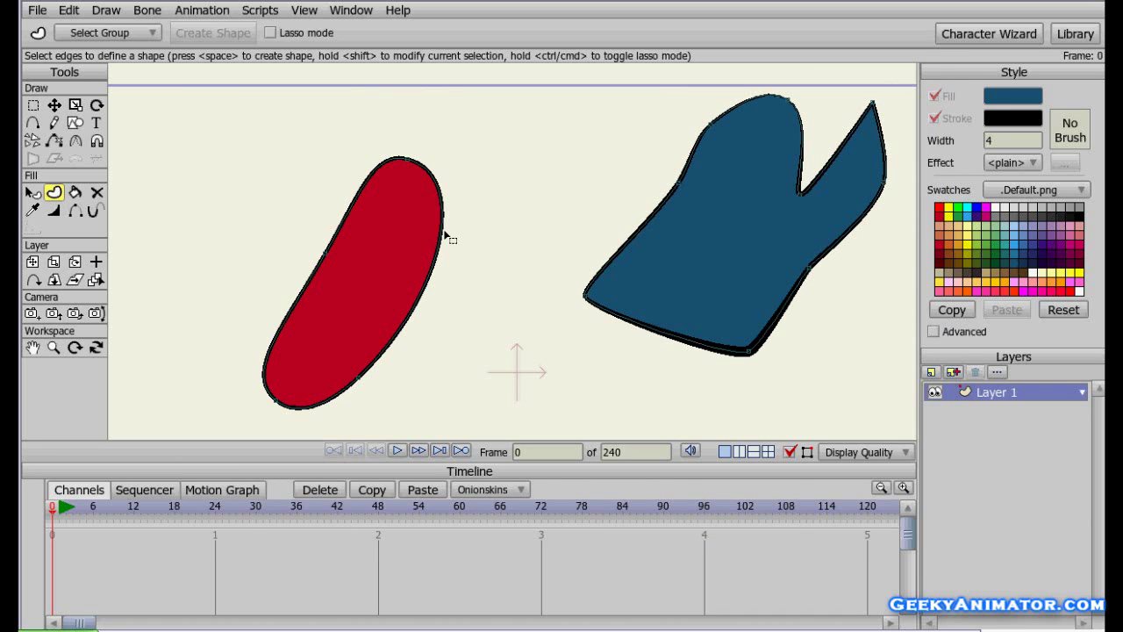
Zoom the workspace out twice and pan so the full camera frame is centred
left_click(53, 347)
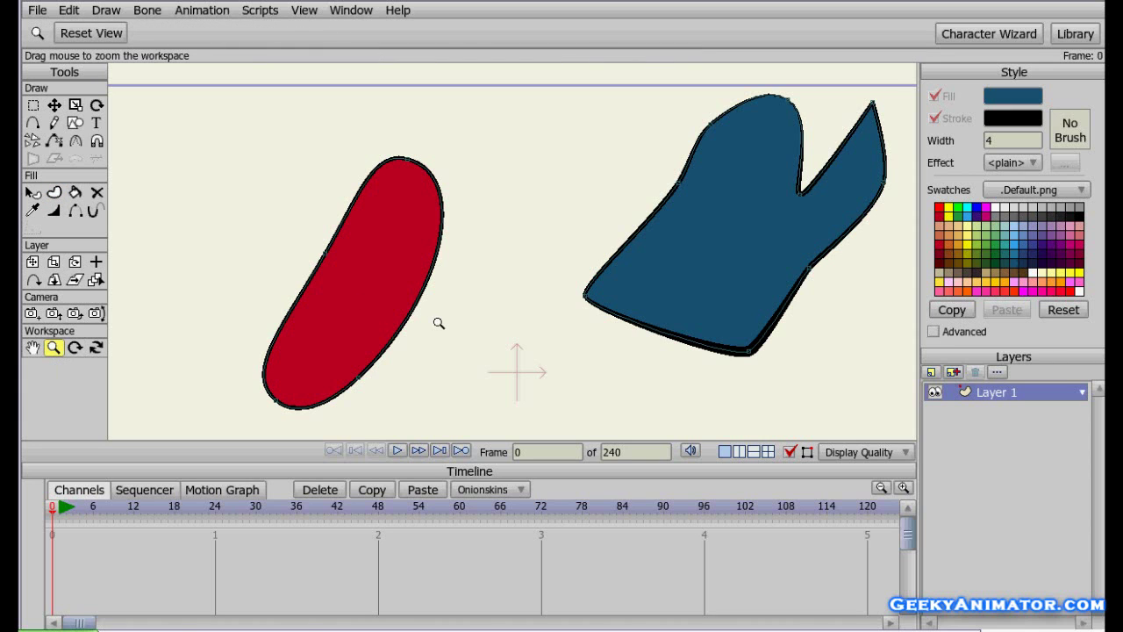
left_click_drag(439, 323, 247, 333)
left_click_drag(477, 316, 406, 314)
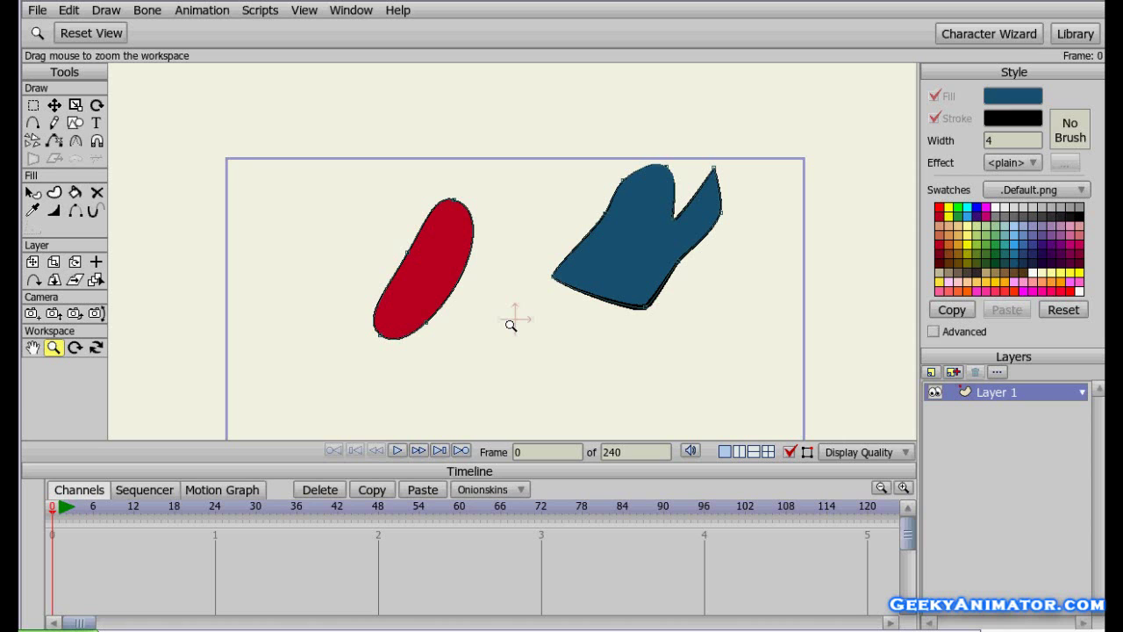
left_click_drag(511, 325, 505, 248)
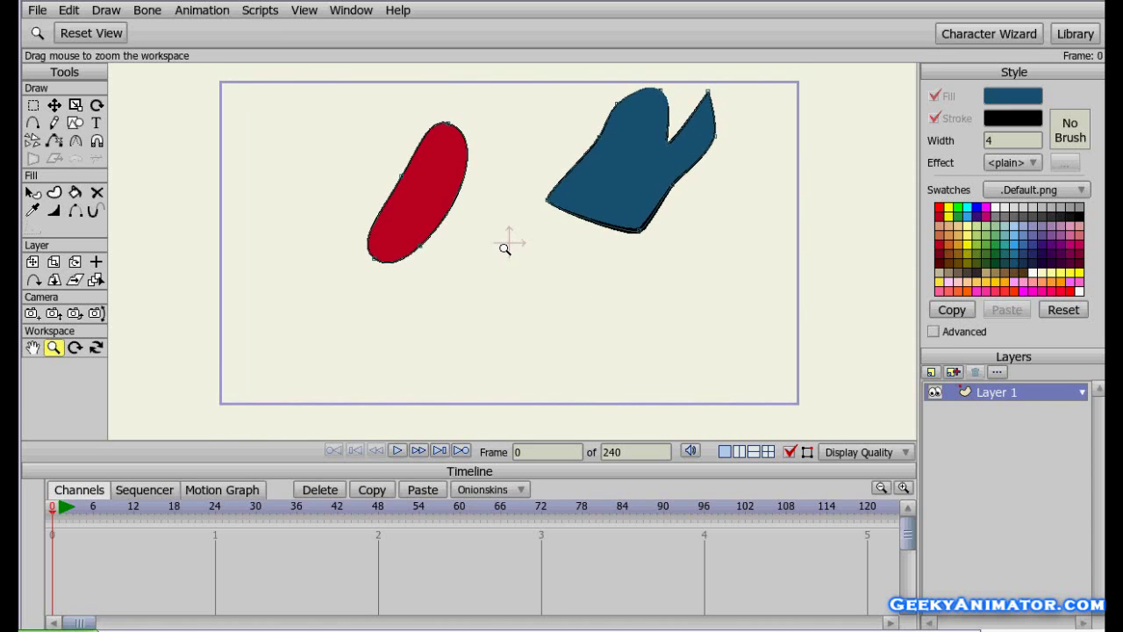